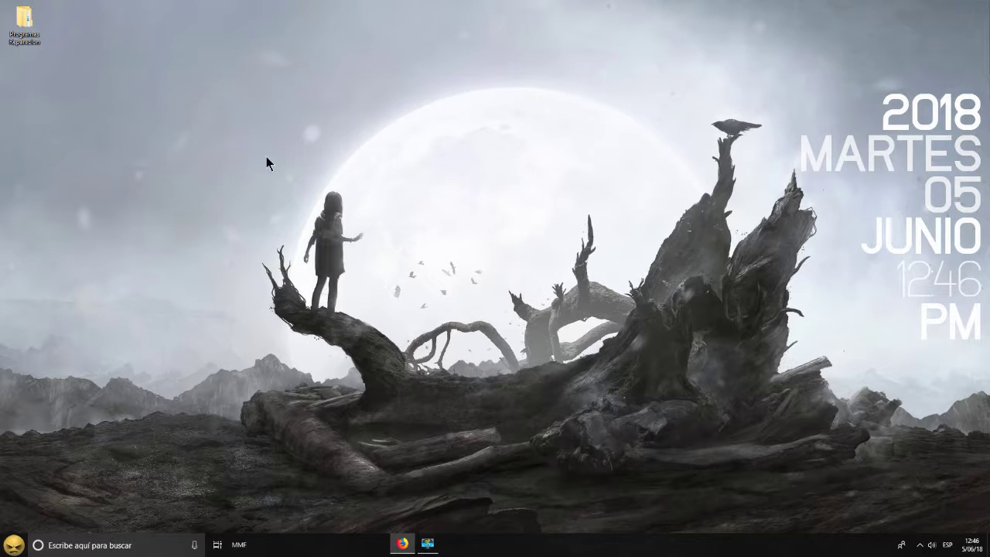
Step: Find Aplicaciones y características, go to Programas y características, and open the Windows features dialog in a maximized window
{"action": "left_click", "coordinate": [80, 544]}
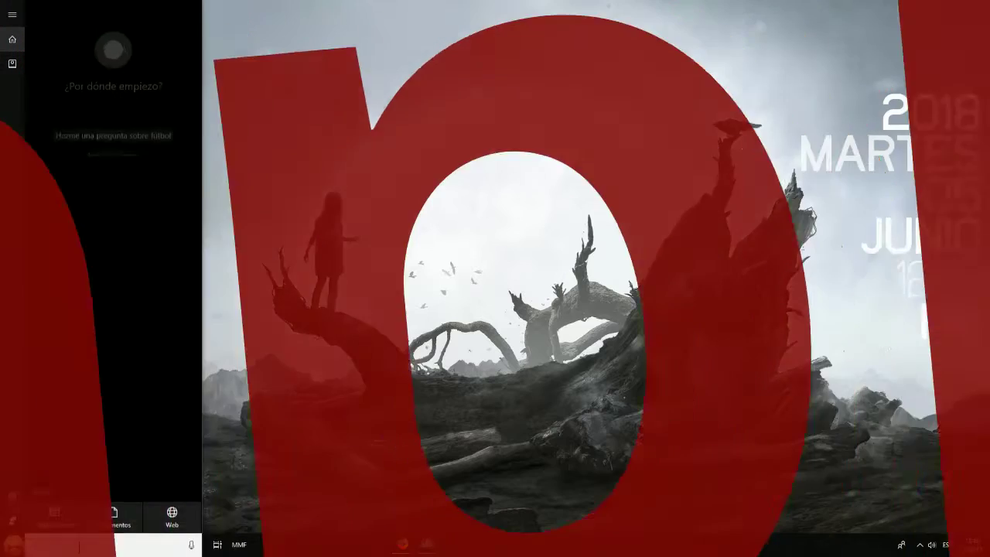
{"action": "type", "text": "apli"}
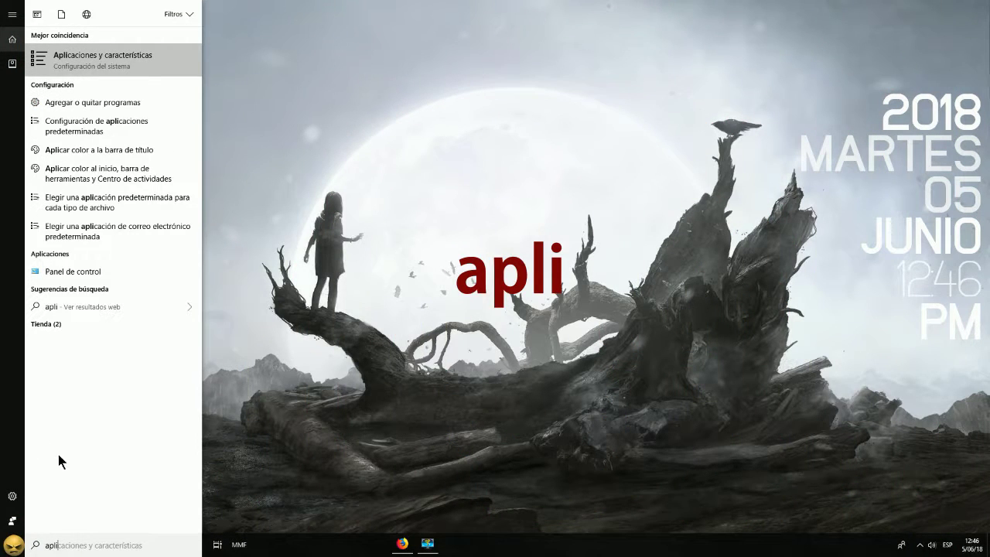
{"action": "left_click", "coordinate": [84, 58]}
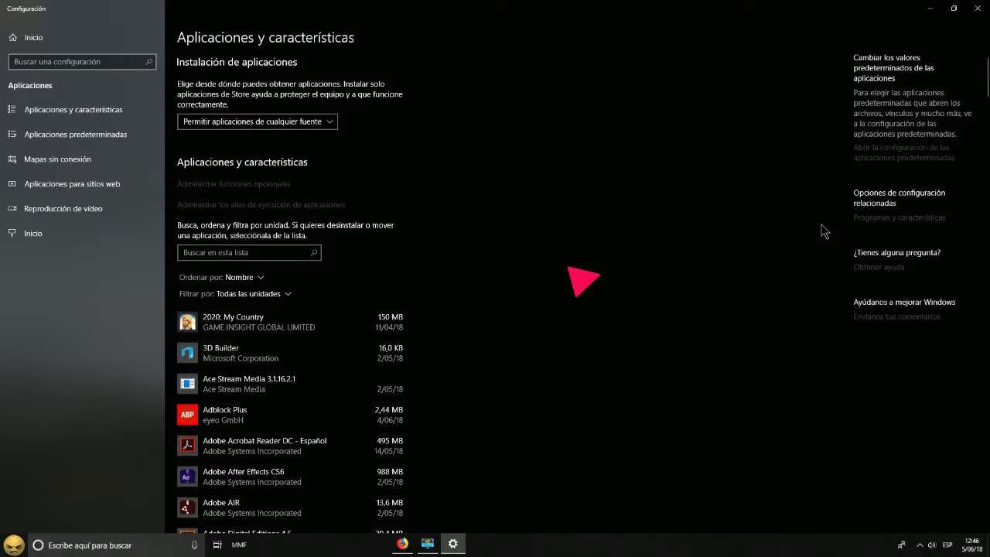
{"action": "left_click", "coordinate": [909, 220]}
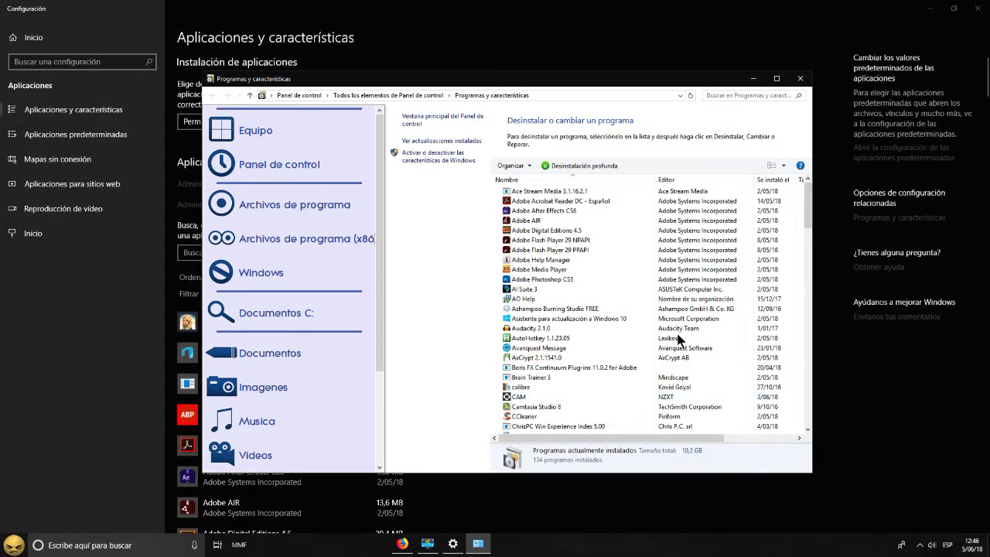
{"action": "left_click", "coordinate": [415, 158]}
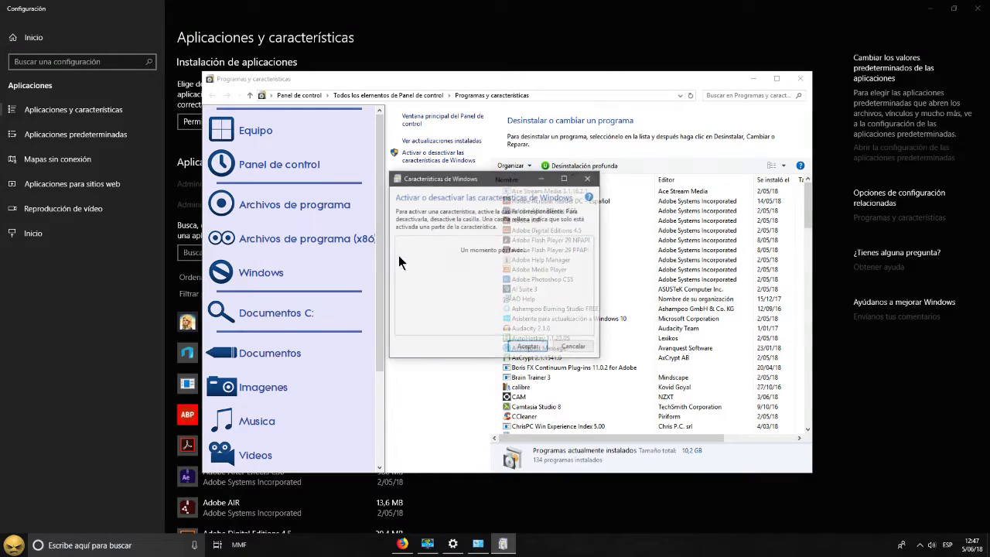
{"action": "left_click", "coordinate": [566, 178]}
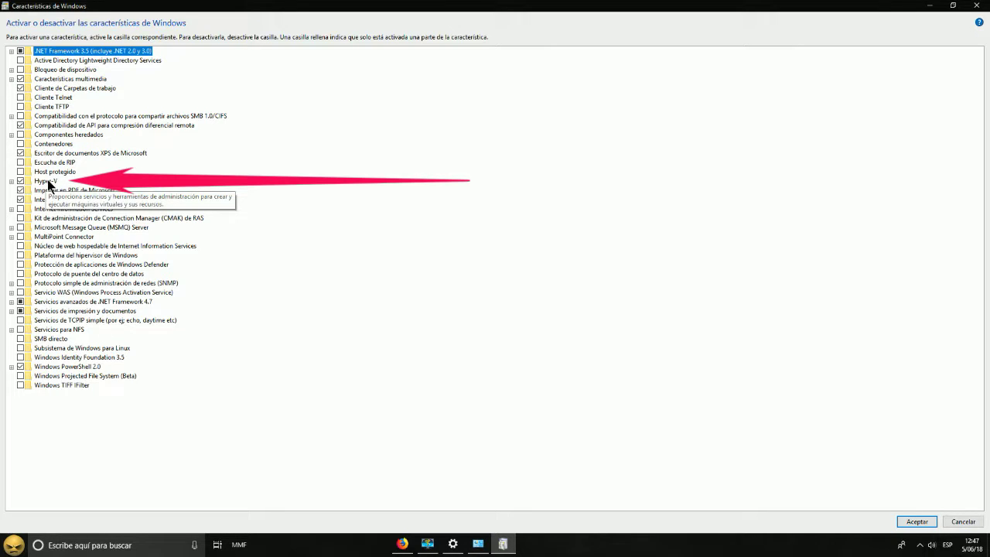
Step: Ensure Hyper-V and .NET Framework 3.5 are enabled in the Windows features, and close the features, programs and settings windows
{"action": "left_click", "coordinate": [21, 181]}
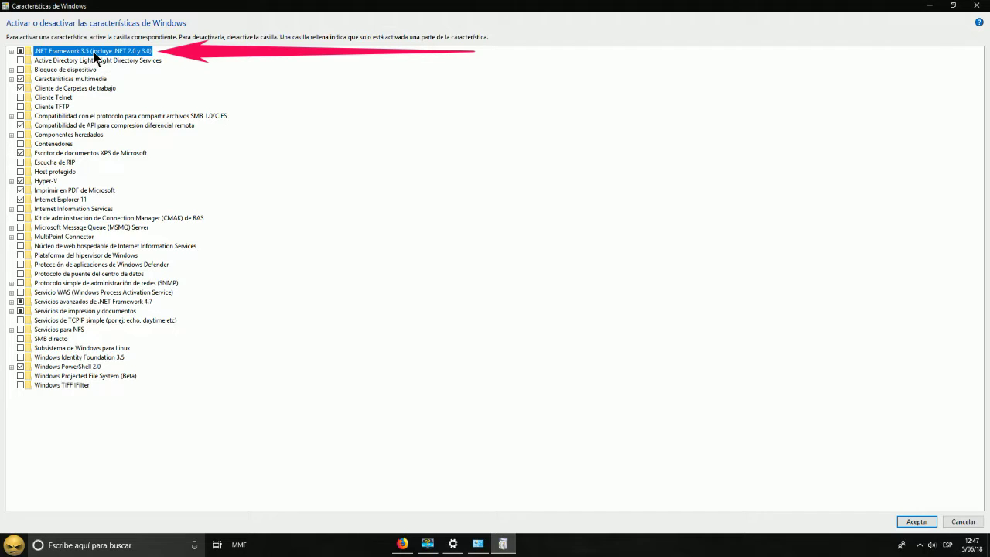
{"action": "left_click", "coordinate": [21, 52]}
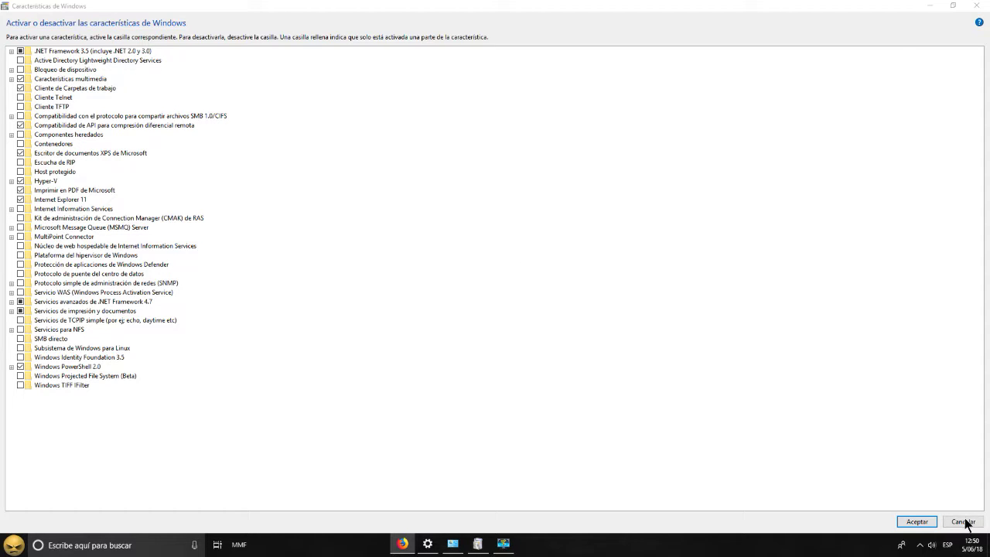
{"action": "left_click", "coordinate": [977, 6]}
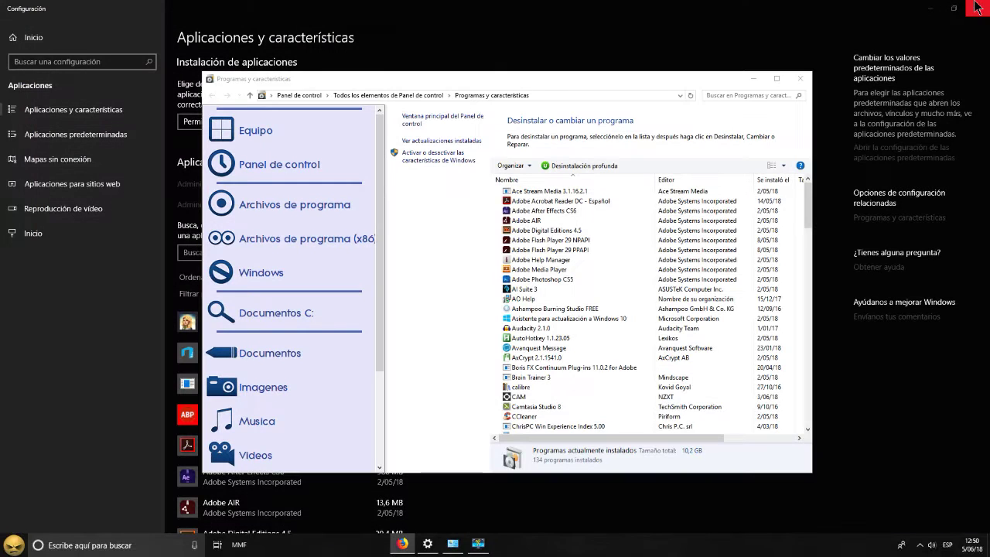
{"action": "left_click", "coordinate": [801, 78]}
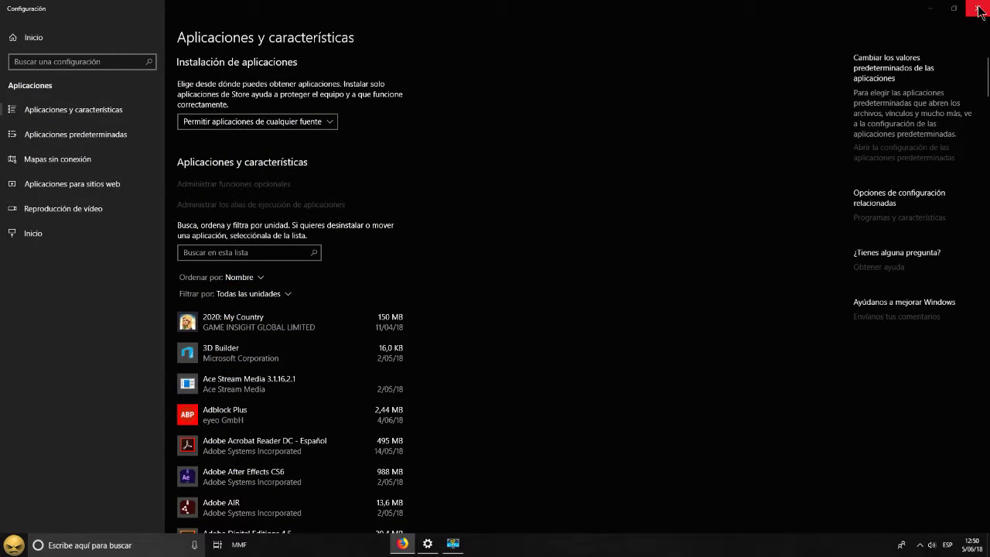
{"action": "left_click", "coordinate": [977, 8]}
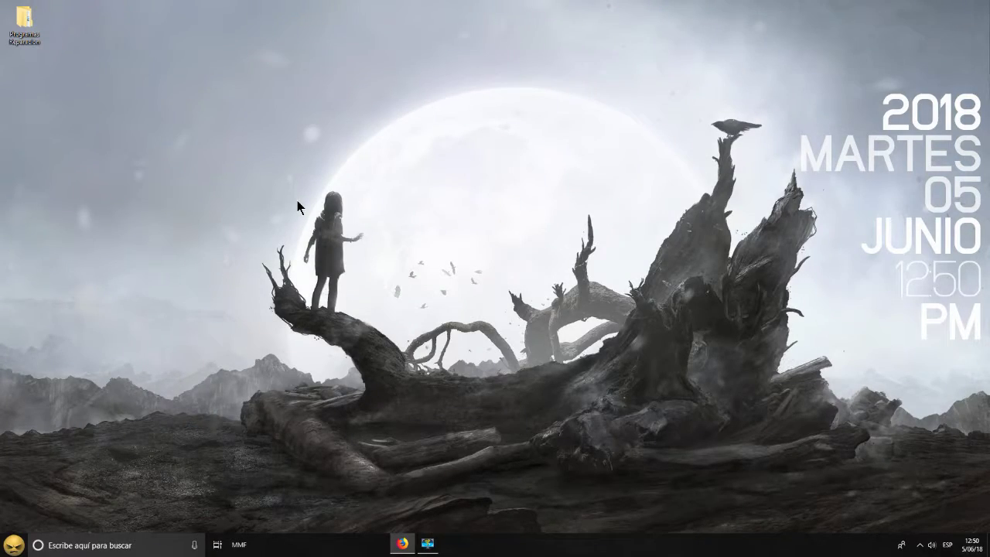
Step: Search Windows for "hyp" and view the launch and pinning options of Administrador de Hyper-V
{"action": "left_click", "coordinate": [85, 543]}
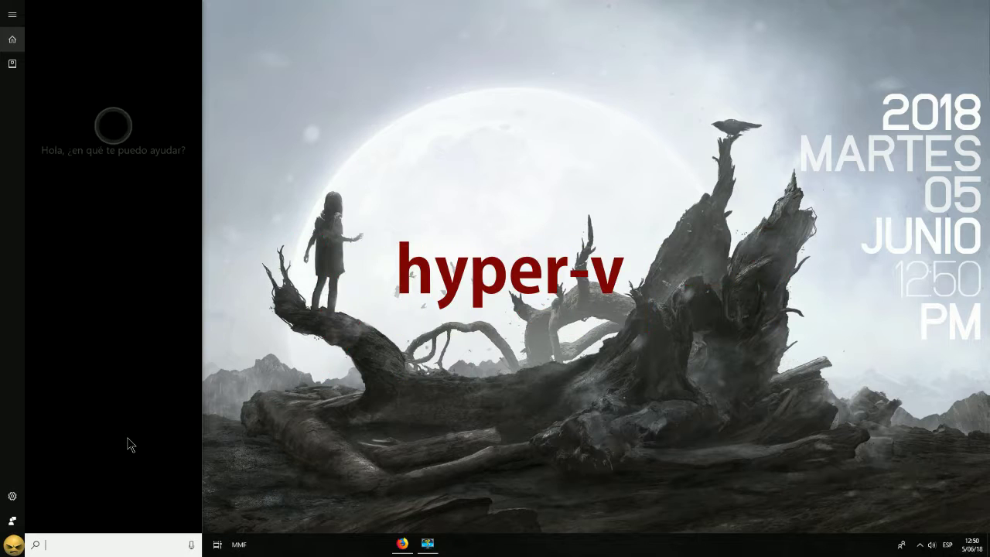
{"action": "type", "text": "hyp"}
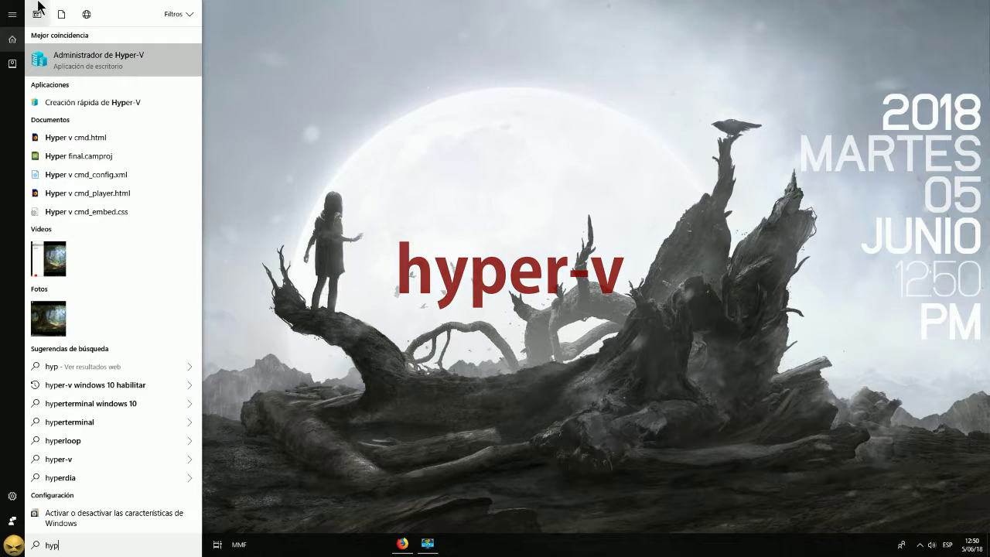
{"action": "right_click", "coordinate": [96, 57]}
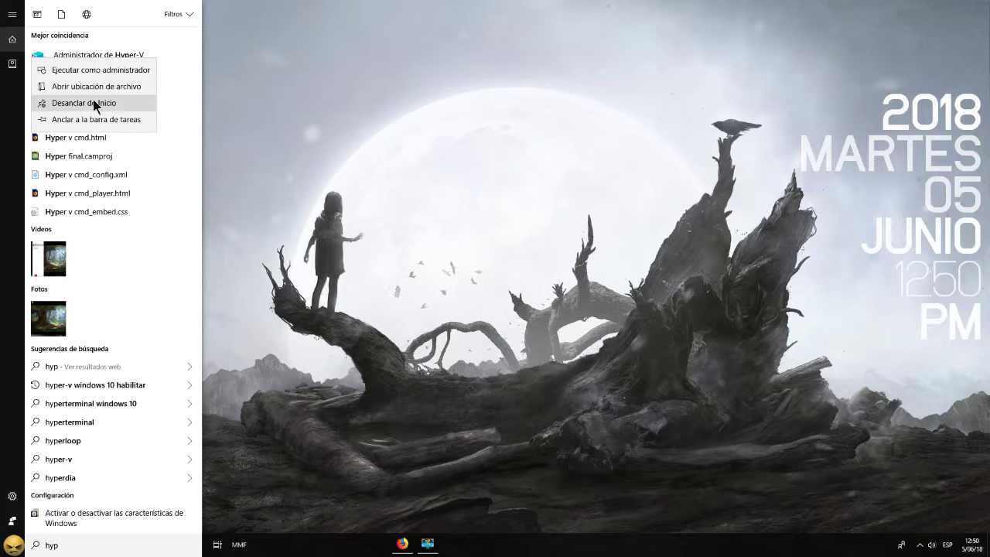
{"action": "left_click", "coordinate": [361, 227]}
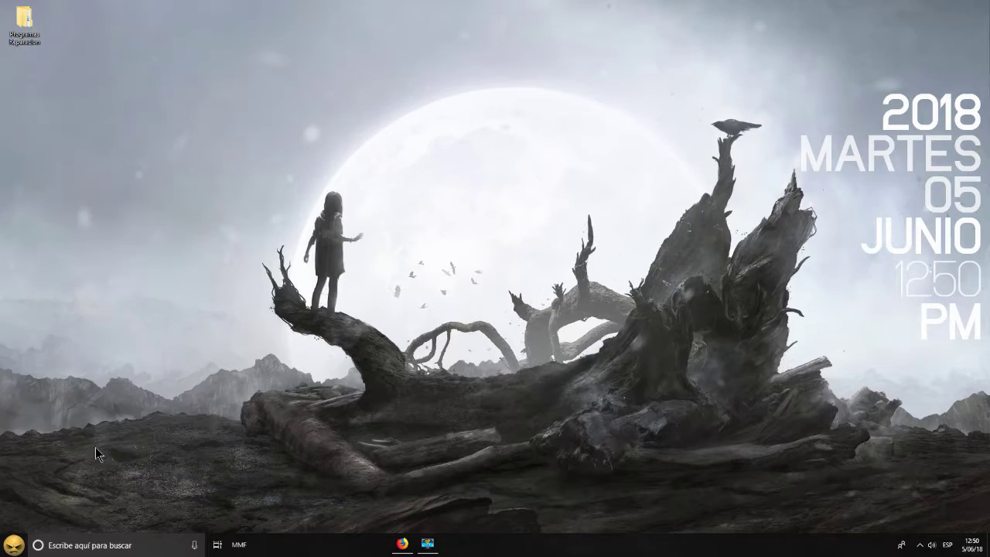
Step: Launch Administrador de Hyper-V from its Start tile and select the PCSOBREMESA server in the expanded tree
{"action": "left_click", "coordinate": [28, 550]}
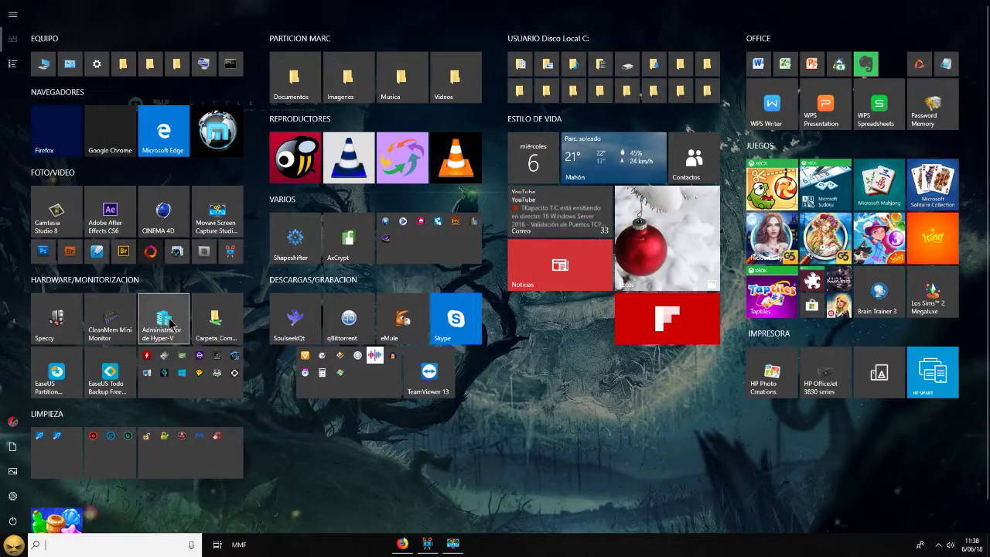
{"action": "left_click", "coordinate": [165, 319]}
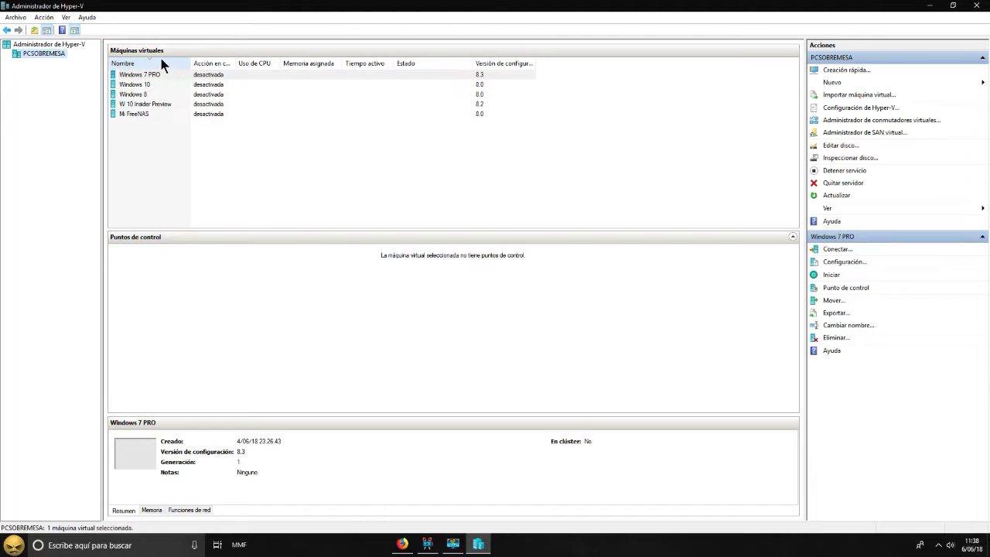
{"action": "double_click", "coordinate": [70, 45]}
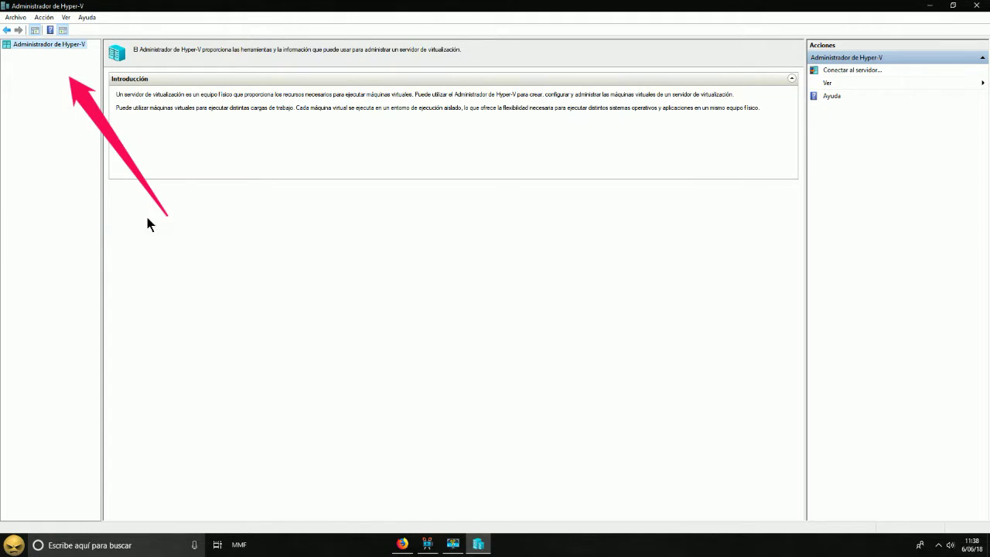
{"action": "double_click", "coordinate": [53, 43]}
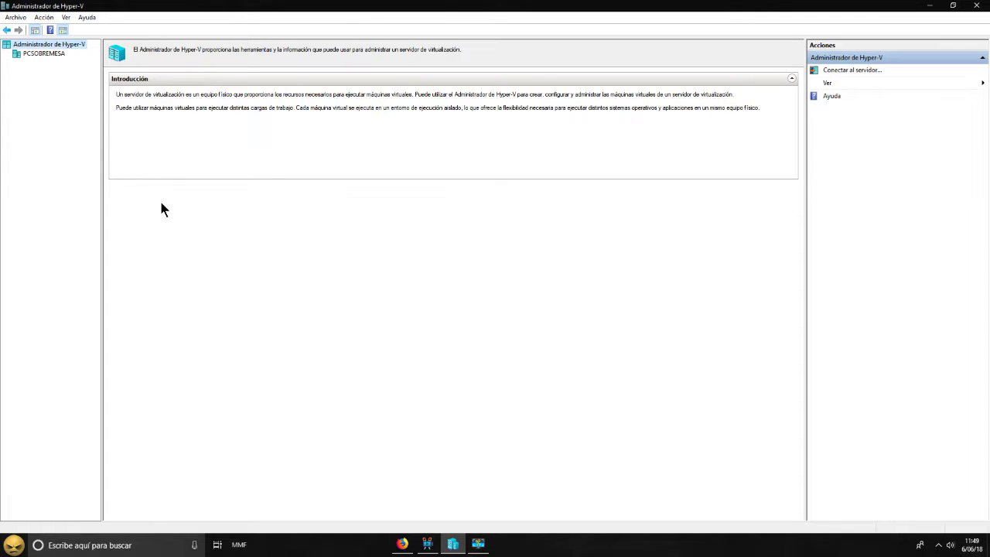
{"action": "left_click", "coordinate": [45, 53]}
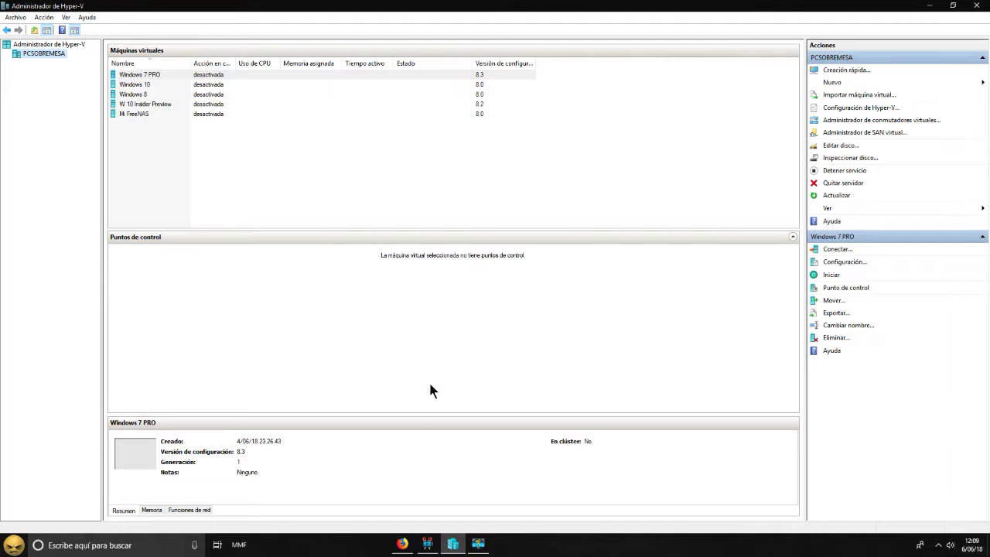
Step: Switch to Firefox, download Windows ISO Downloader.exe from the HeiDoc.net page, and show the file in its download folder
{"action": "left_click", "coordinate": [403, 544]}
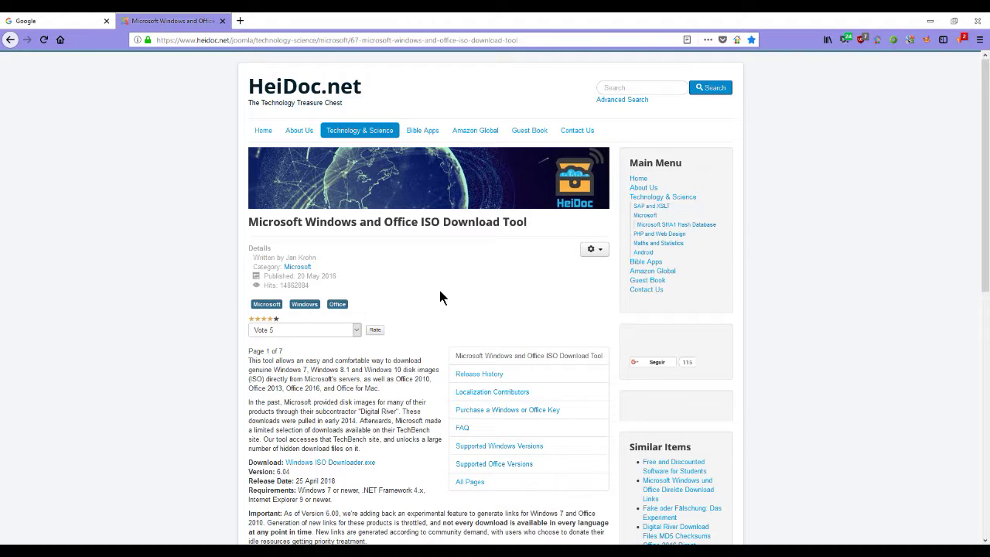
{"action": "left_click", "coordinate": [354, 463]}
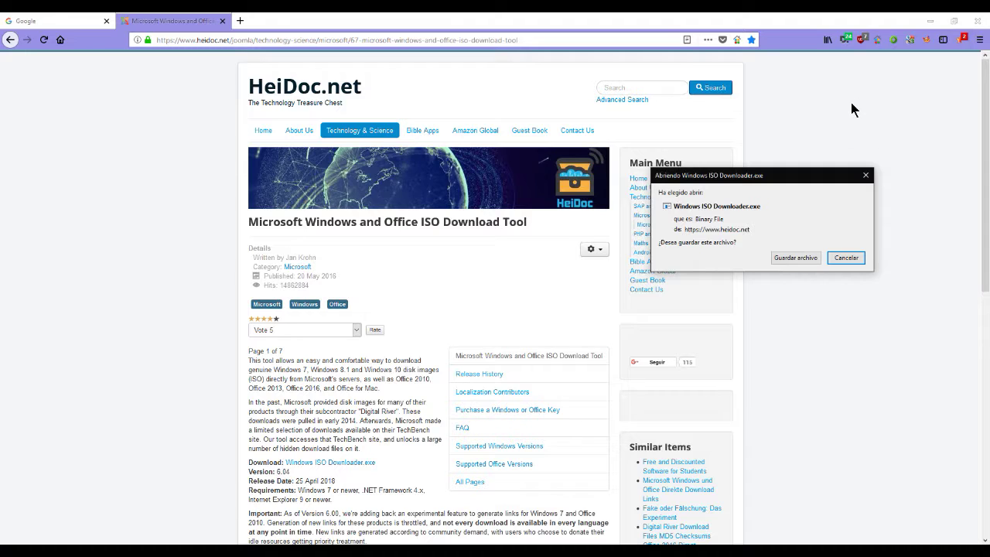
{"action": "left_click", "coordinate": [796, 257]}
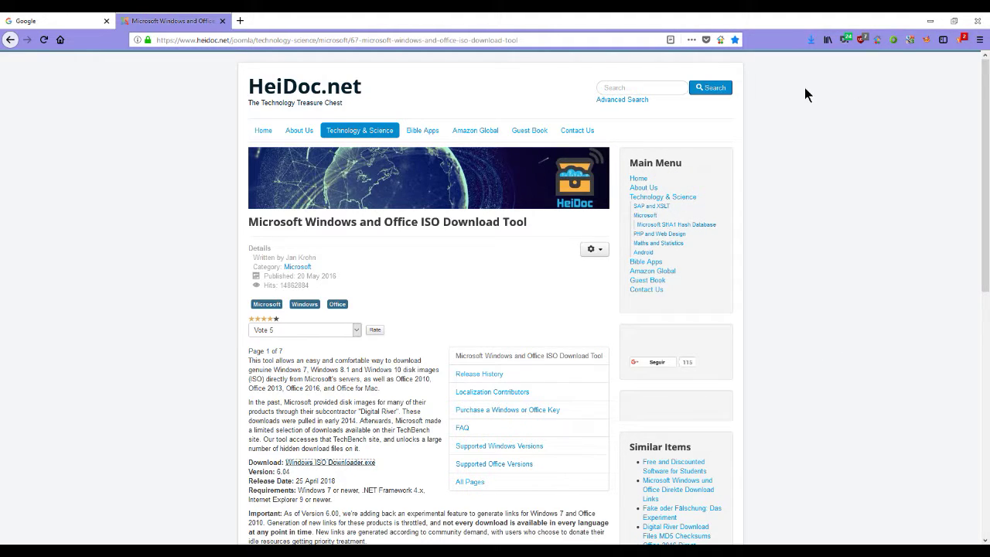
{"action": "left_click", "coordinate": [811, 40]}
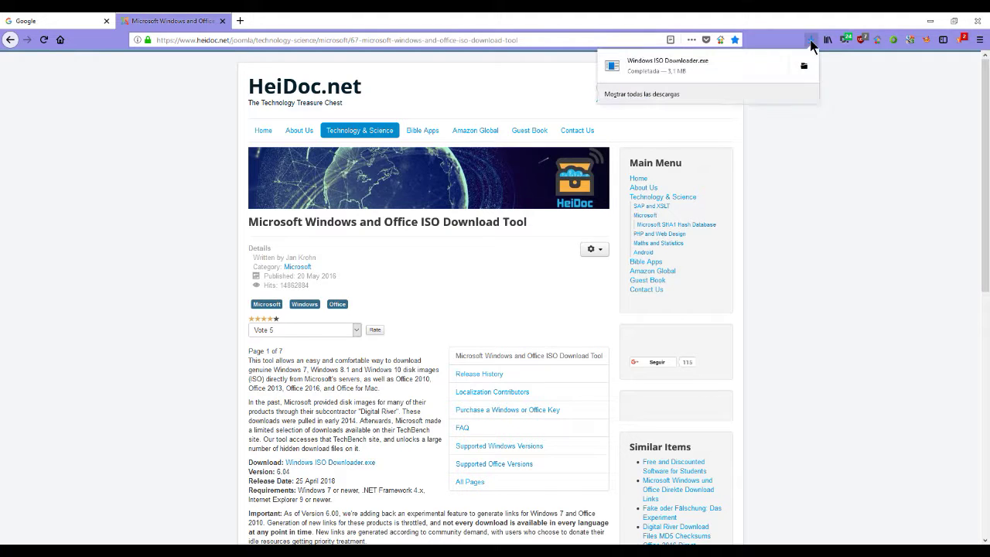
{"action": "left_click", "coordinate": [801, 66]}
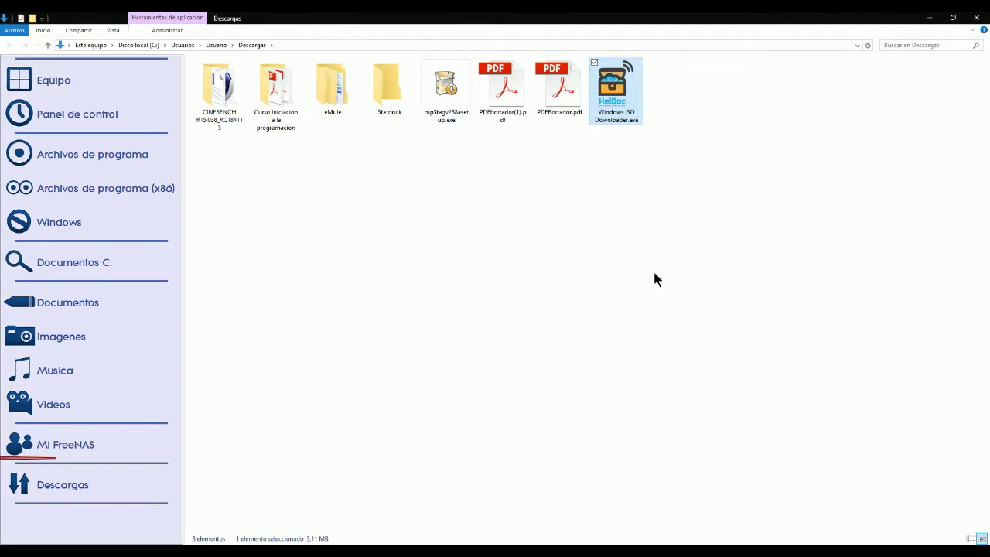
{"action": "left_click", "coordinate": [639, 265]}
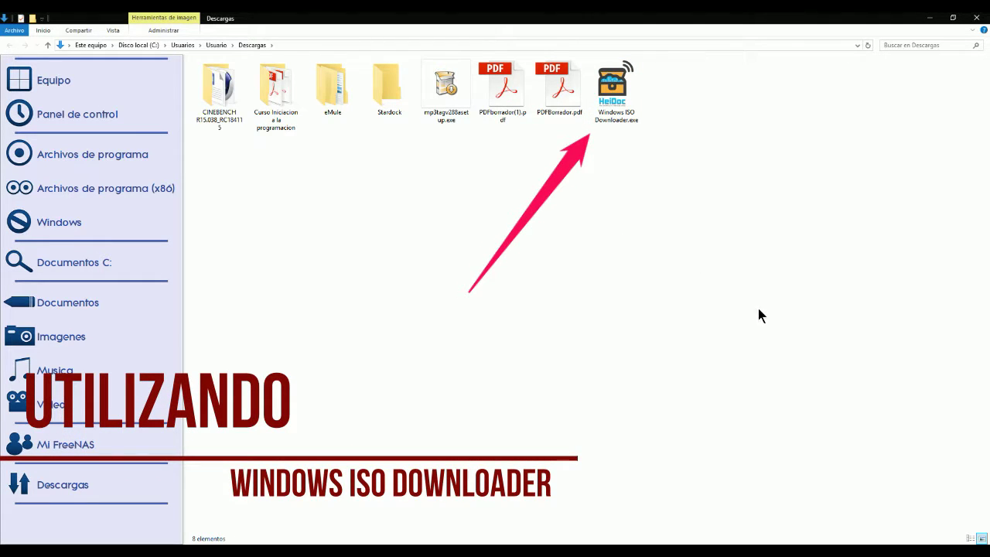
Step: Run Windows ISO Downloader.exe, decline the HeiDoc.net offer to donate idle resources, and reposition the tool's window
{"action": "double_click", "coordinate": [615, 91]}
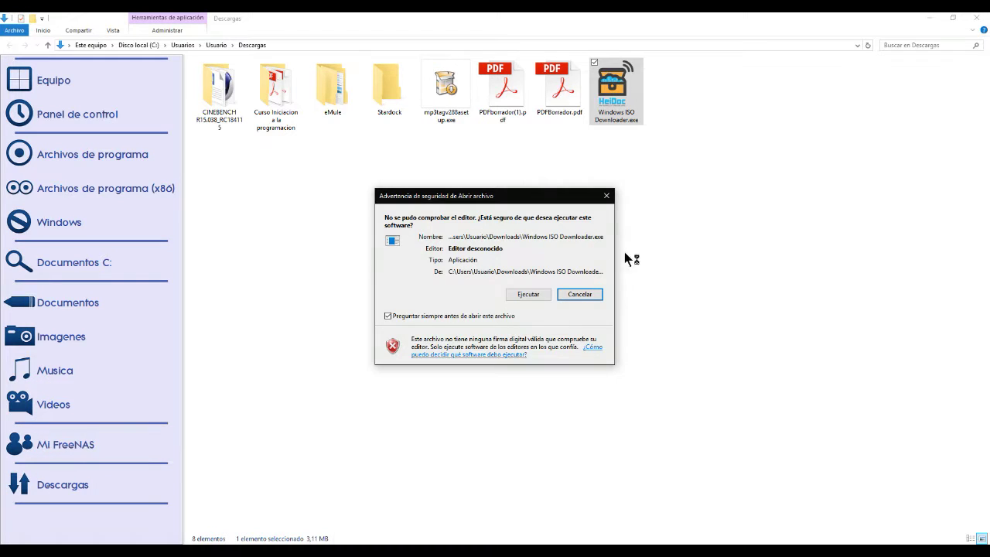
{"action": "left_click", "coordinate": [528, 295]}
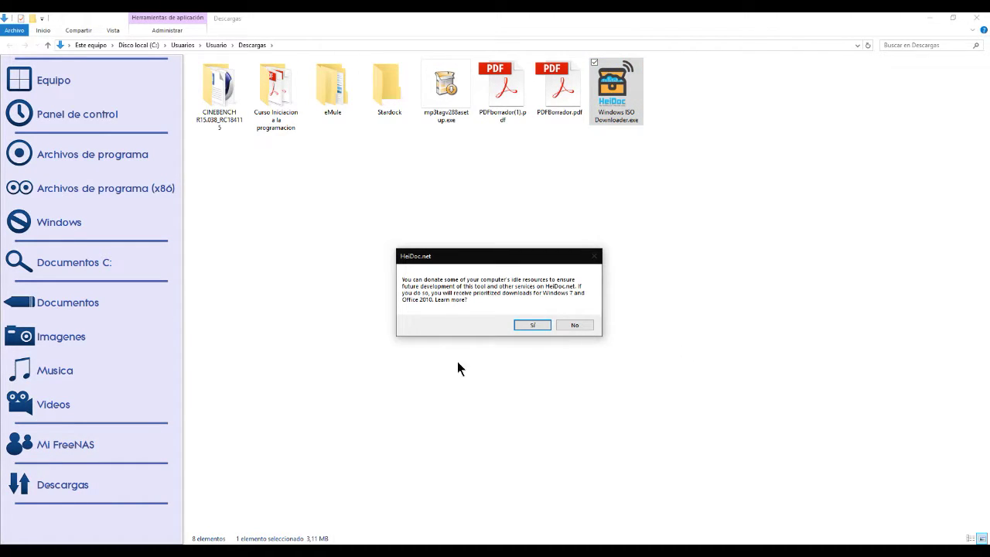
{"action": "left_click", "coordinate": [578, 325]}
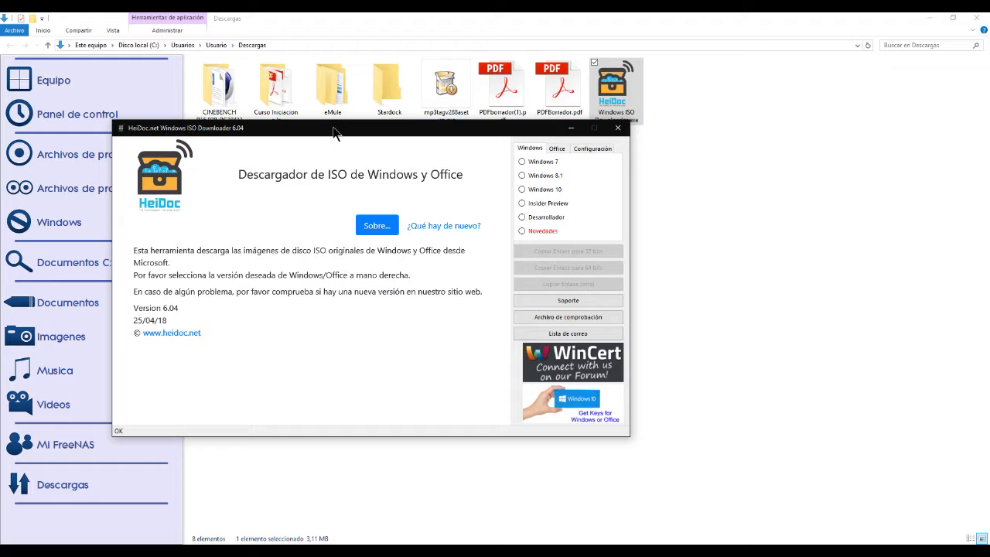
{"action": "left_click_drag", "start_coordinate": [337, 132], "coordinate": [513, 166]}
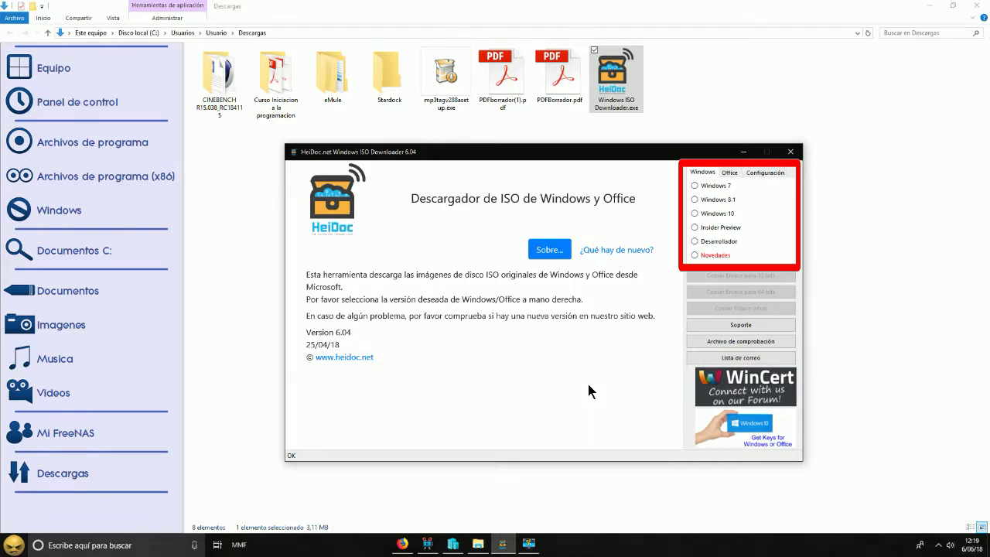
Step: Choose Windows 7 as the version to download and confirm the Windows 7 Professional SP1 edition
{"action": "left_click", "coordinate": [694, 186]}
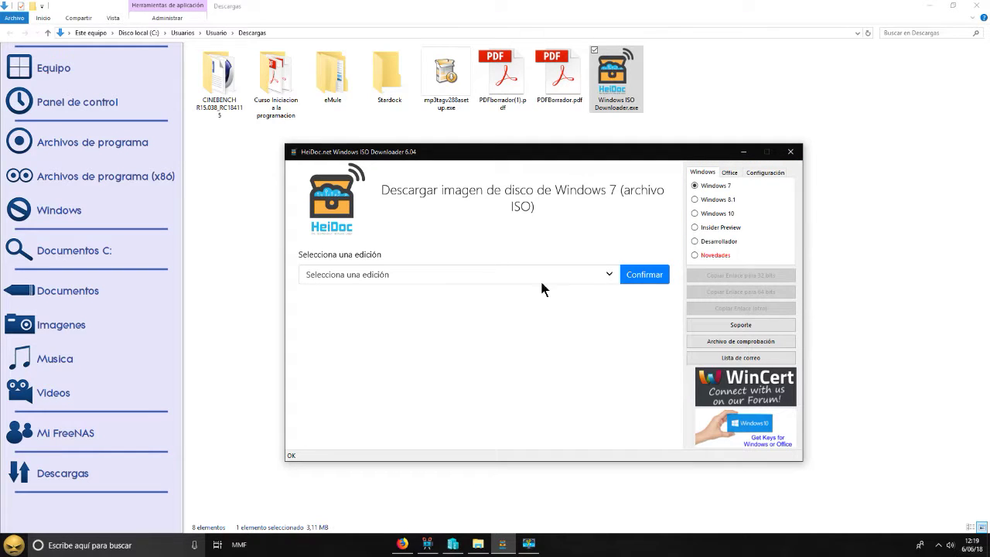
{"action": "left_click", "coordinate": [609, 274]}
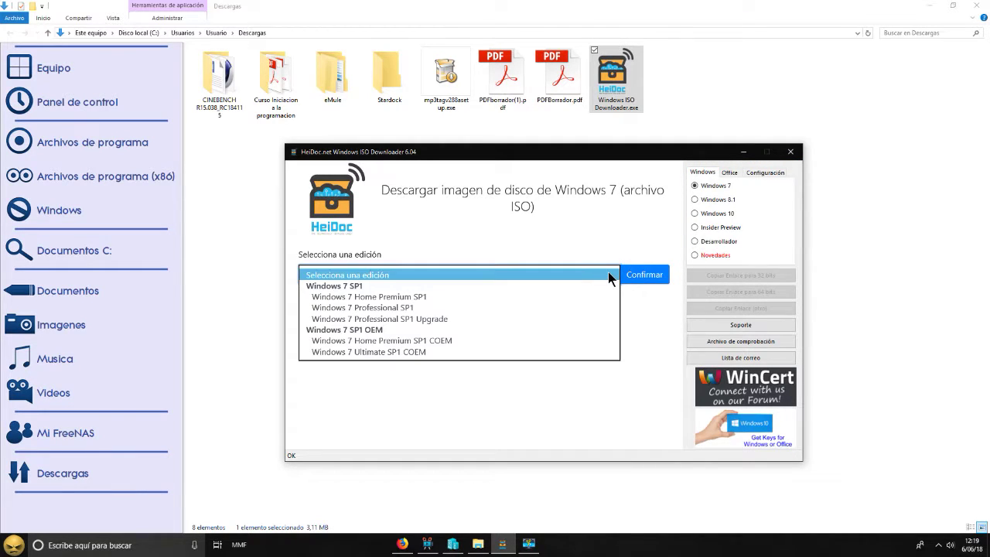
{"action": "left_click", "coordinate": [369, 309]}
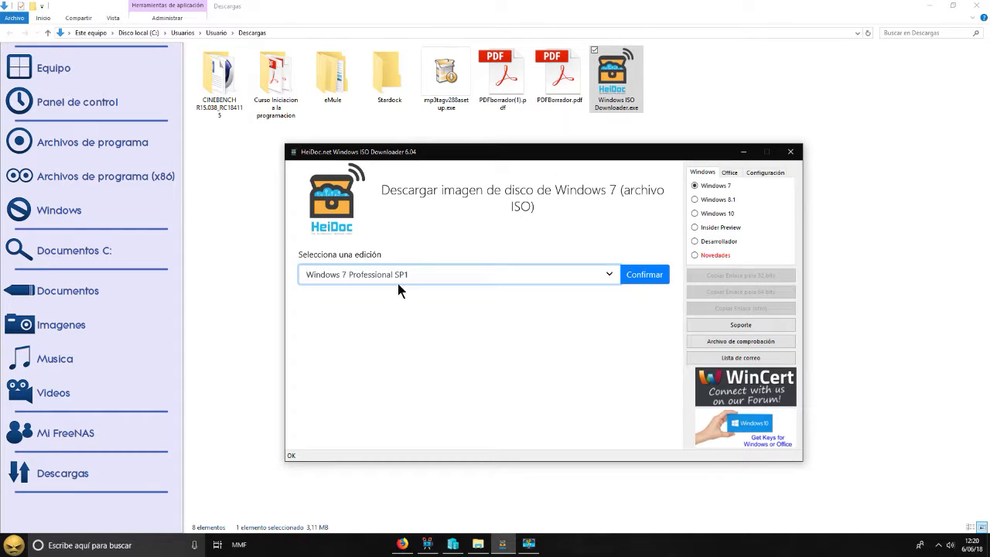
{"action": "left_click", "coordinate": [636, 282]}
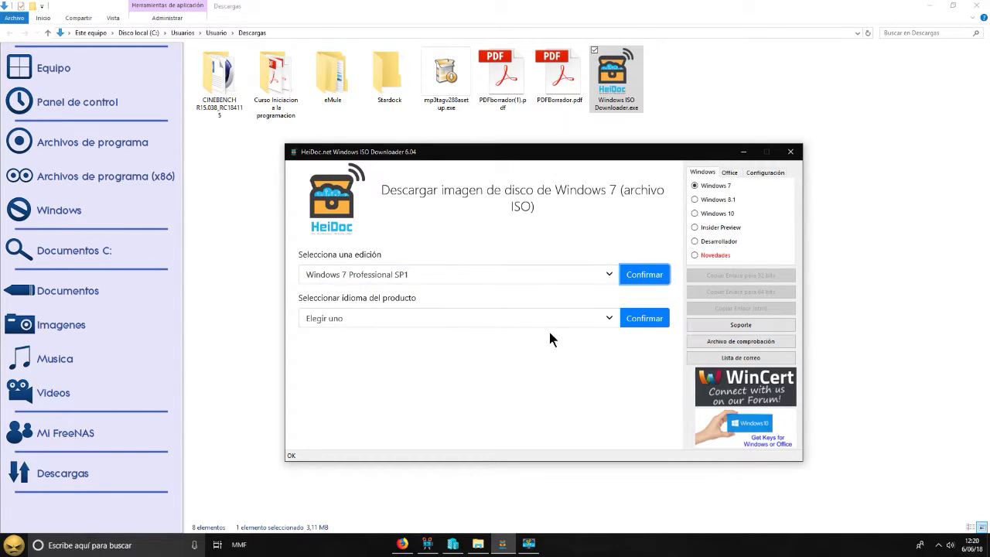
Step: Set the product language to Español, ES and confirm it for Windows 7 Professional SP1
{"action": "left_click", "coordinate": [610, 318]}
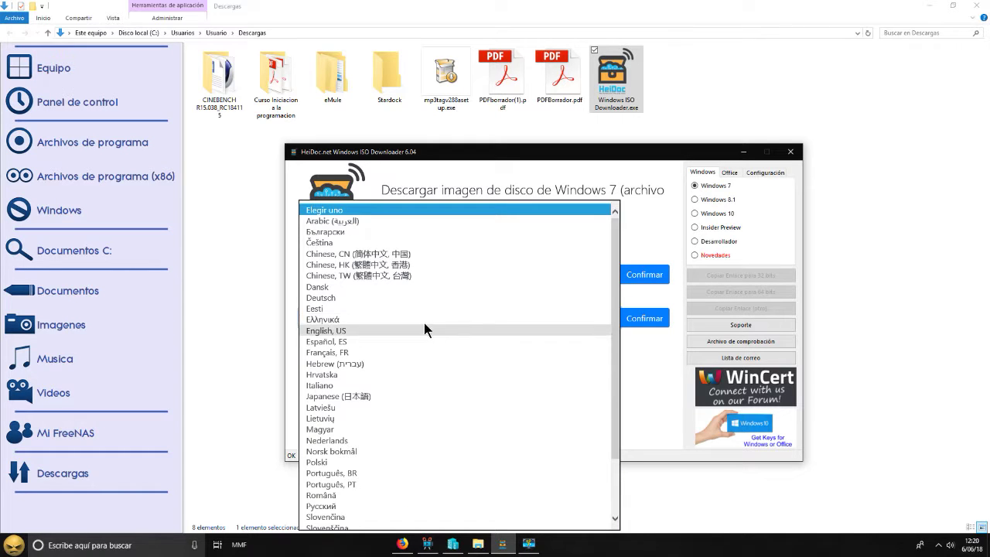
{"action": "left_click", "coordinate": [340, 341]}
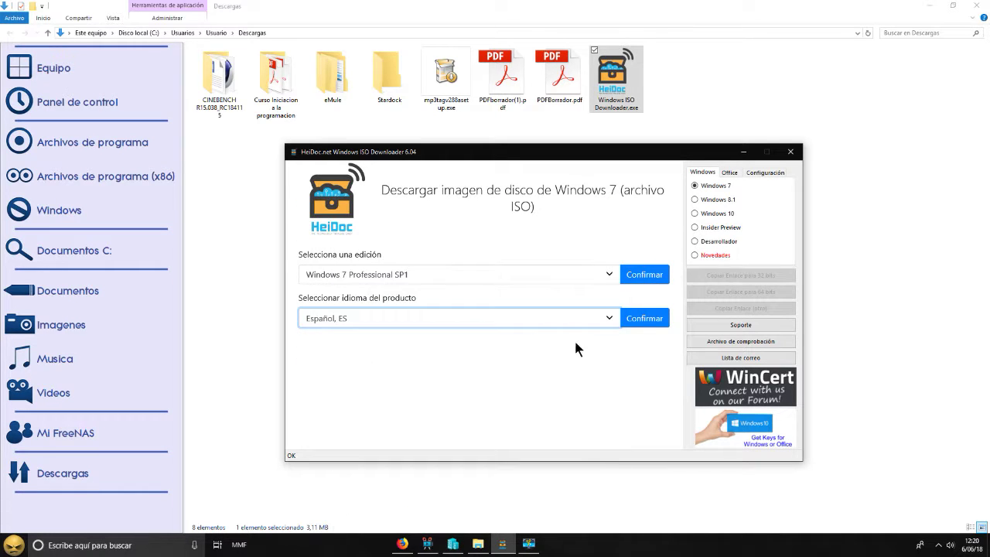
{"action": "left_click", "coordinate": [631, 320]}
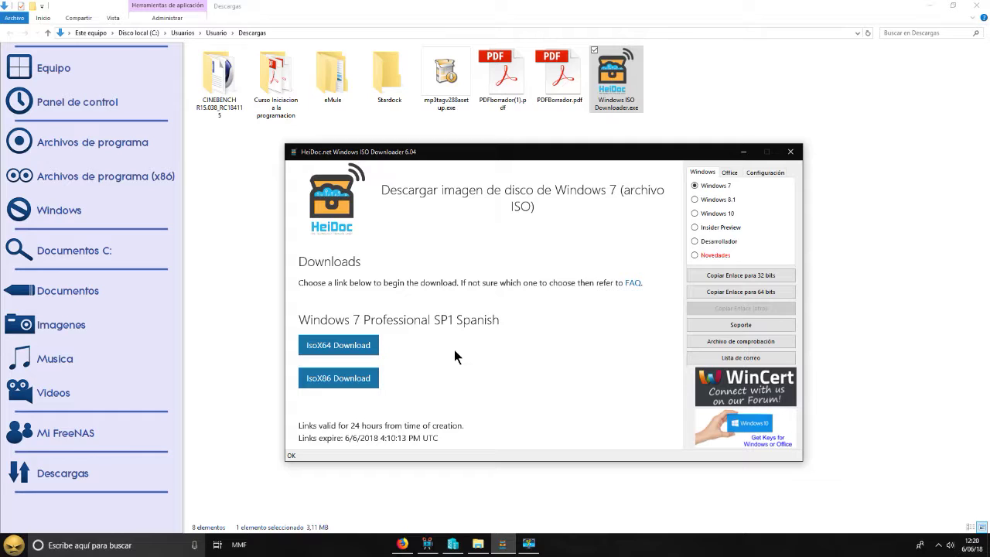
Step: Download the 64-bit ISO and save it as Win7_Pro_SP1_Spanish_x64.iso in the Descargas folder
{"action": "left_click", "coordinate": [354, 346]}
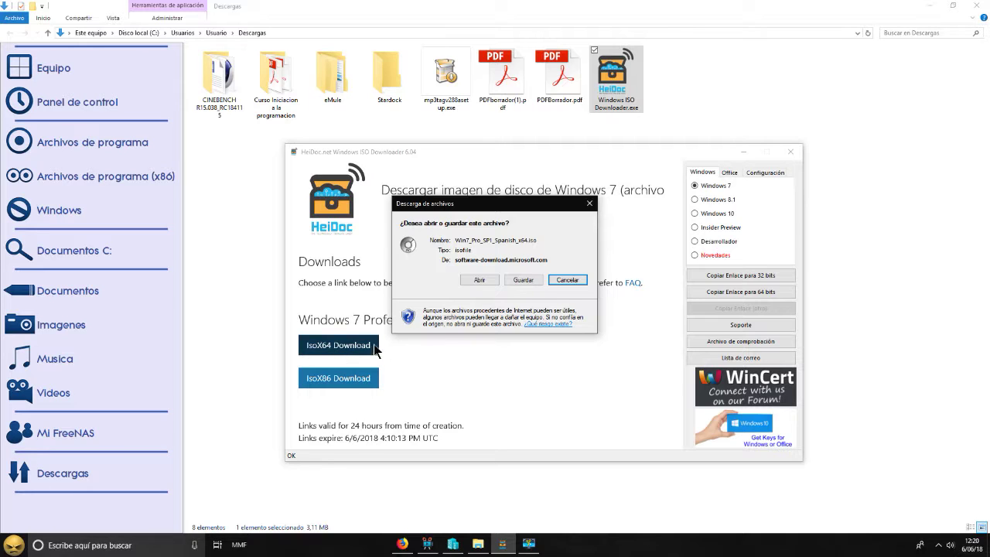
{"action": "left_click", "coordinate": [524, 280]}
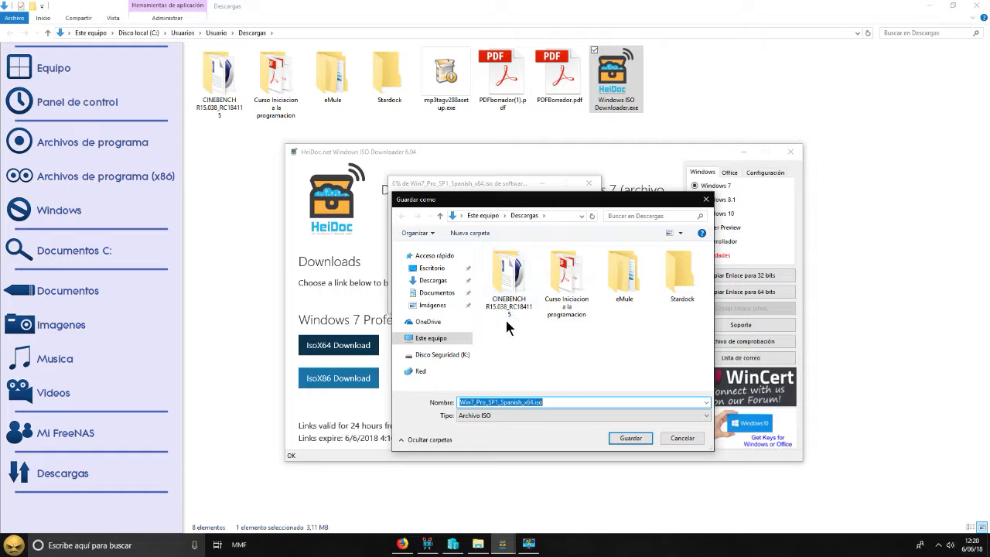
{"action": "left_click", "coordinate": [631, 438]}
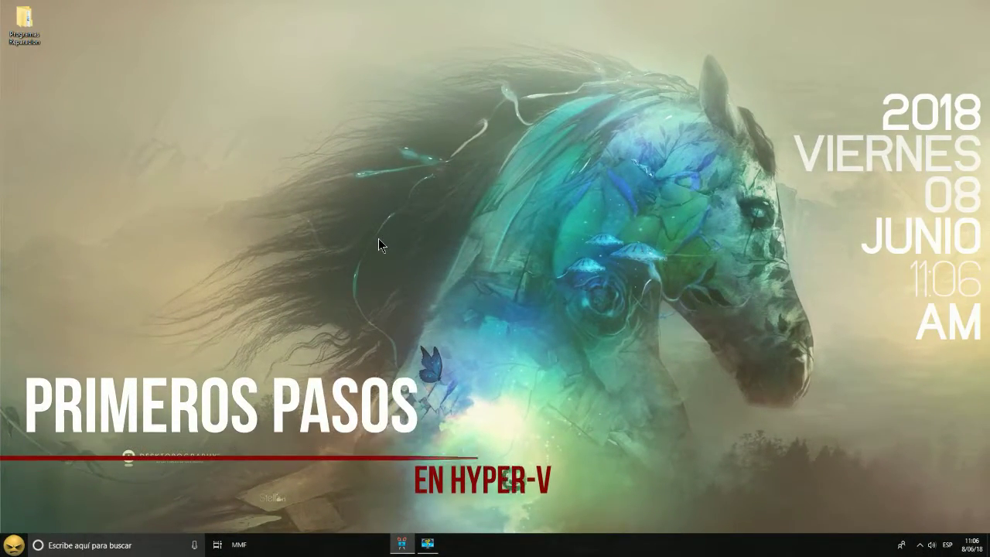
Step: Launch Administrador de Hyper-V from its Start tile
{"action": "left_click", "coordinate": [17, 549]}
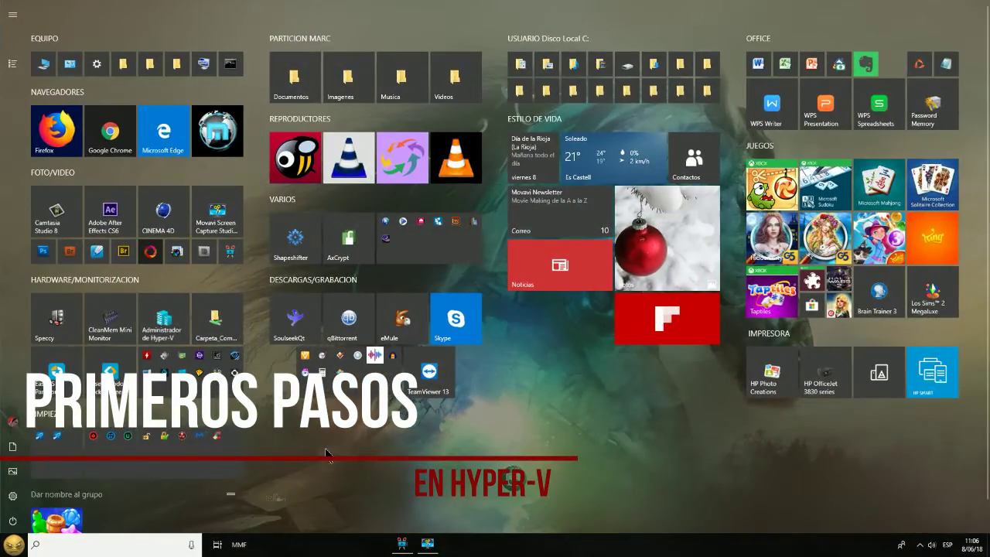
{"action": "left_click", "coordinate": [161, 326]}
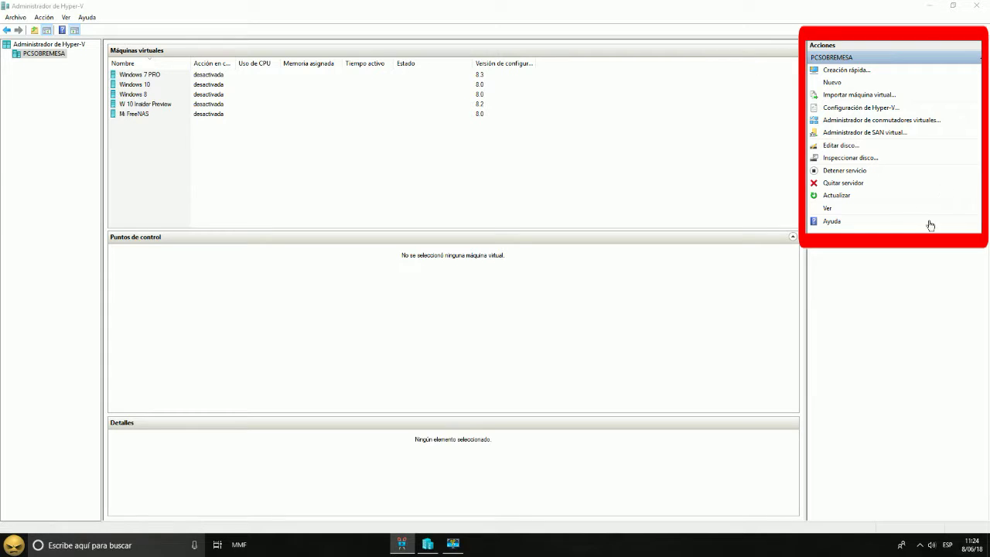
Step: Set up a new external virtual switch named Prueba, connected through the Realtek PCIe GbE Family Controller
{"action": "left_click", "coordinate": [842, 121]}
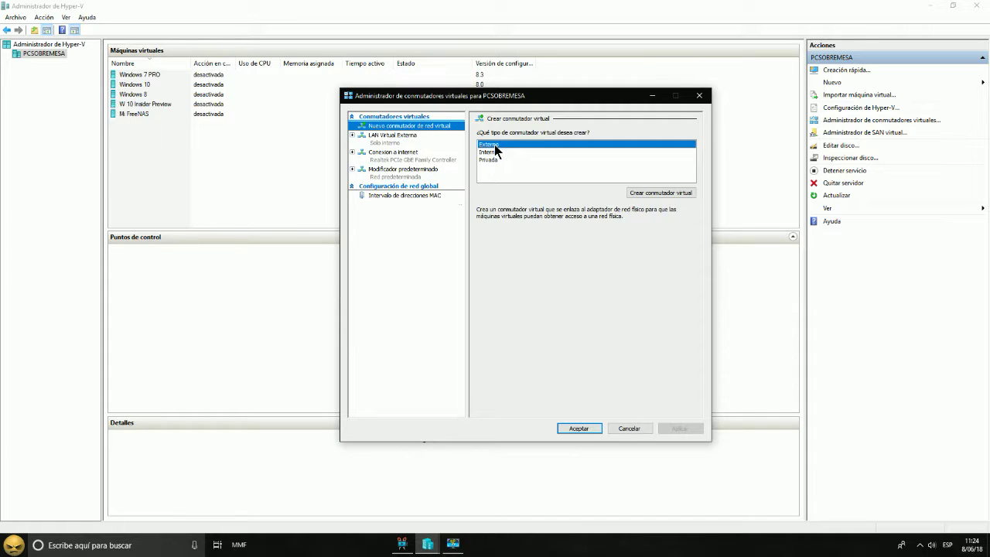
{"action": "left_click", "coordinate": [658, 194]}
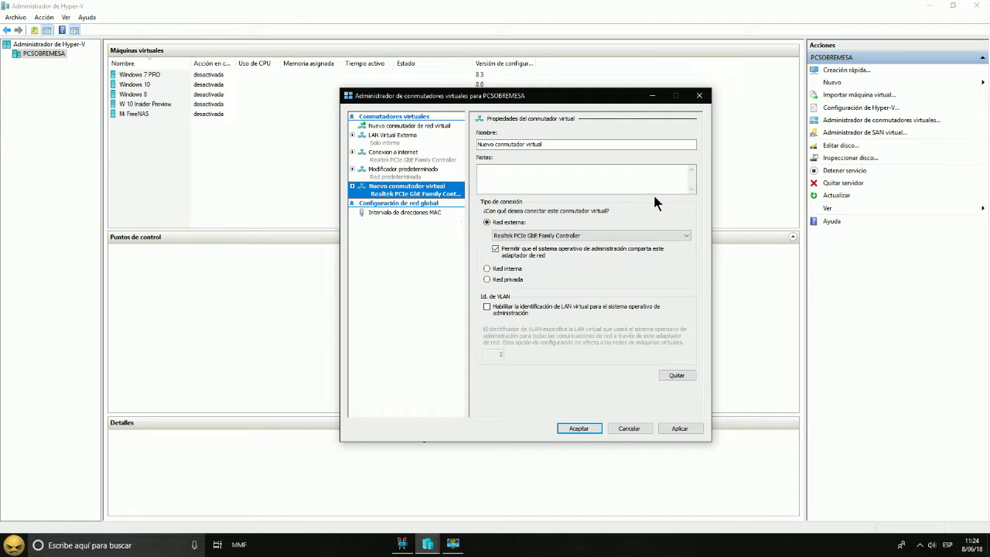
{"action": "left_click", "coordinate": [550, 143]}
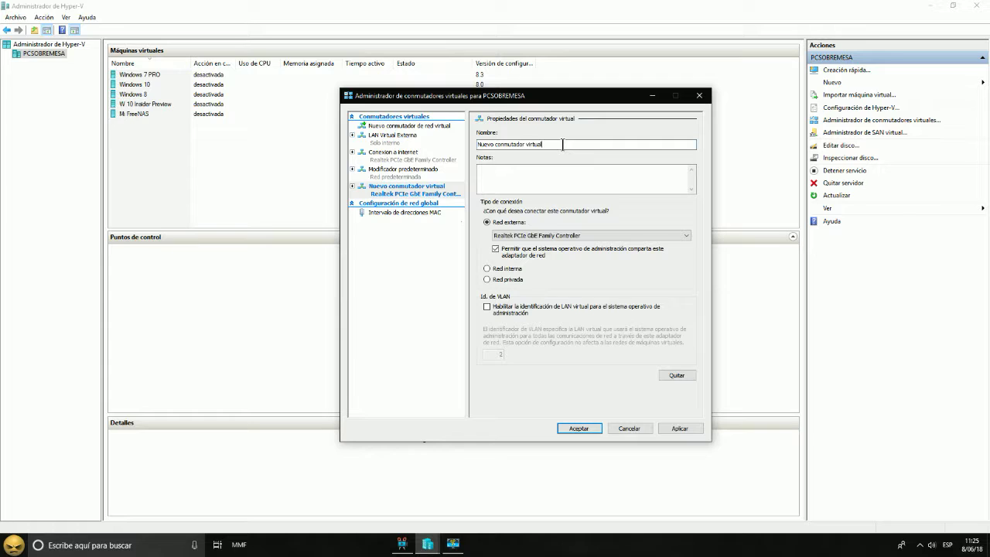
{"action": "key", "text": "BackSpace"}
{"action": "key", "text": "BackSpace"}
{"action": "key", "text": "BackSpace"}
{"action": "key", "text": "BackSpace"}
{"action": "key", "text": "BackSpace"}
{"action": "key", "text": "BackSpace"}
{"action": "key", "text": "BackSpace"}
{"action": "key", "text": "BackSpace"}
{"action": "key", "text": "BackSpace"}
{"action": "key", "text": "BackSpace"}
{"action": "key", "text": "BackSpace"}
{"action": "key", "text": "BackSpace"}
{"action": "key", "text": "BackSpace"}
{"action": "key", "text": "BackSpace"}
{"action": "key", "text": "BackSpace"}
{"action": "key", "text": "BackSpace"}
{"action": "key", "text": "BackSpace"}
{"action": "key", "text": "BackSpace"}
{"action": "key", "text": "BackSpace"}
{"action": "key", "text": "BackSpace"}
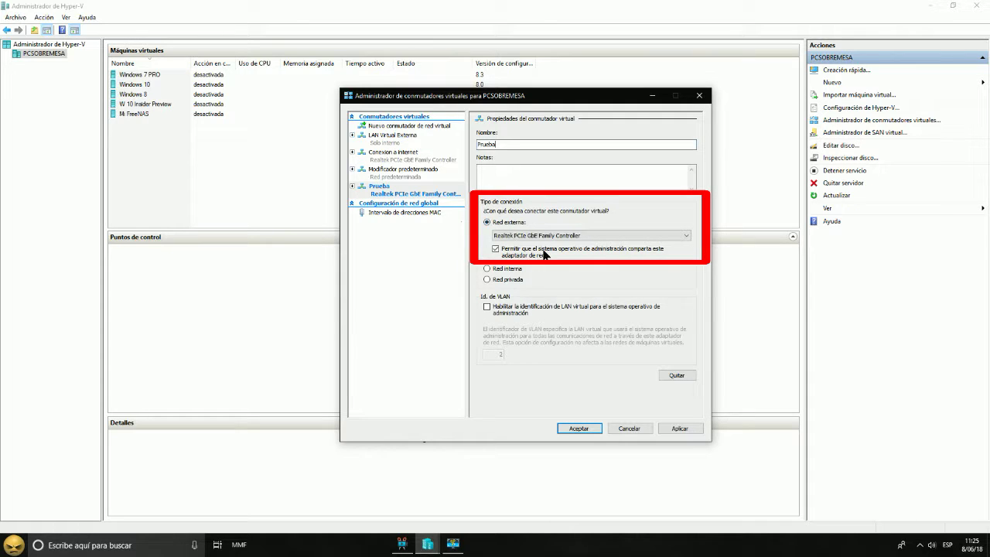
{"action": "left_click", "coordinate": [688, 236]}
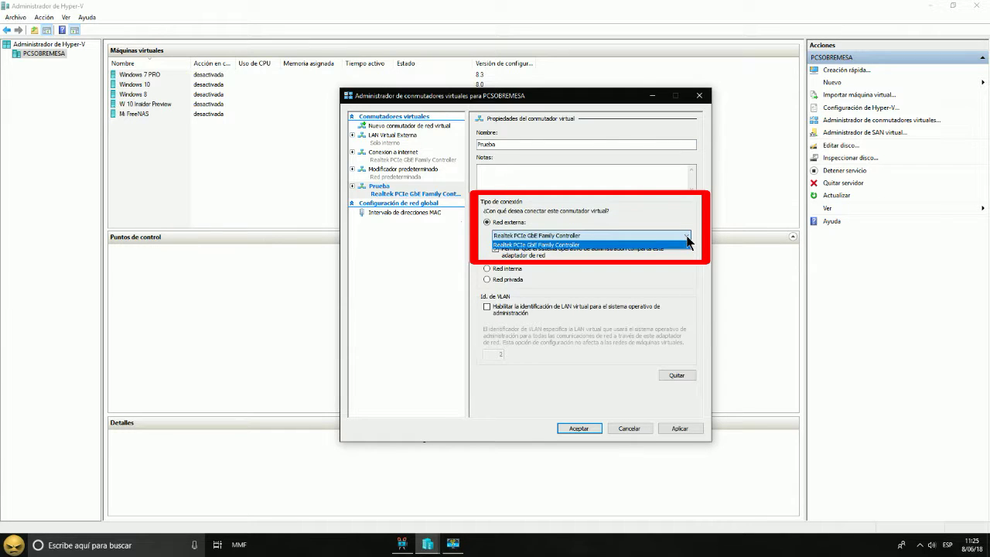
{"action": "left_click", "coordinate": [582, 245]}
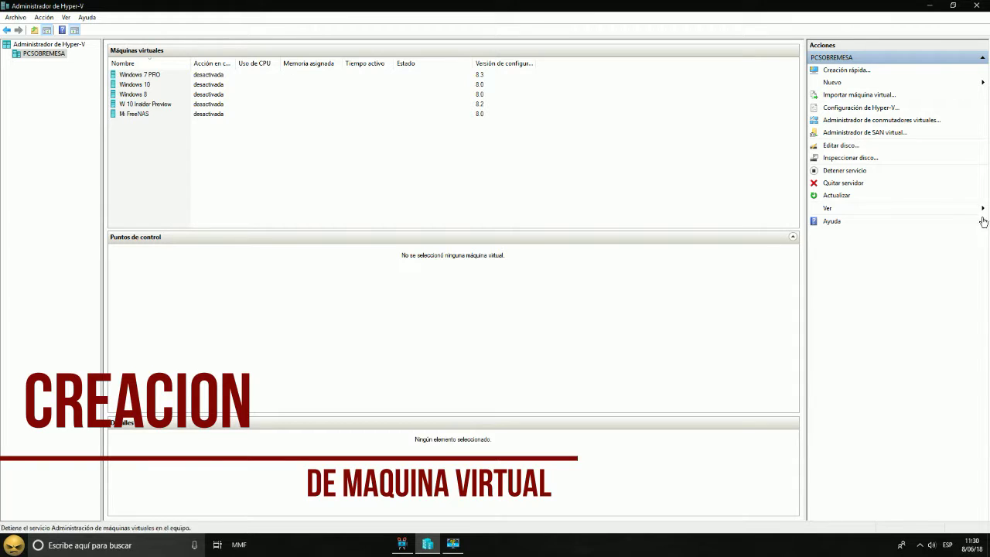
Step: Start the wizard for a new virtual machine and name the machine Prueba Hyper v
{"action": "left_click", "coordinate": [832, 82]}
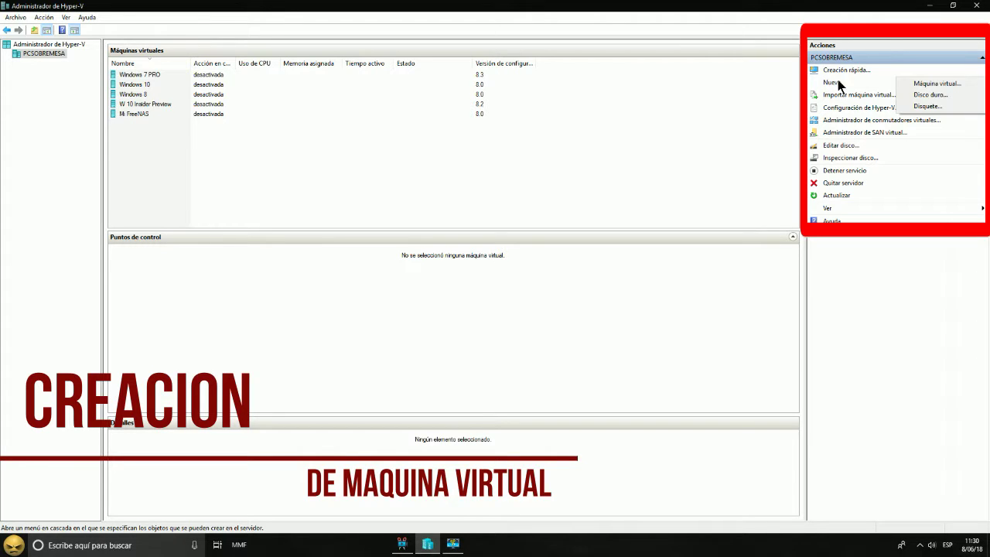
{"action": "left_click", "coordinate": [938, 83]}
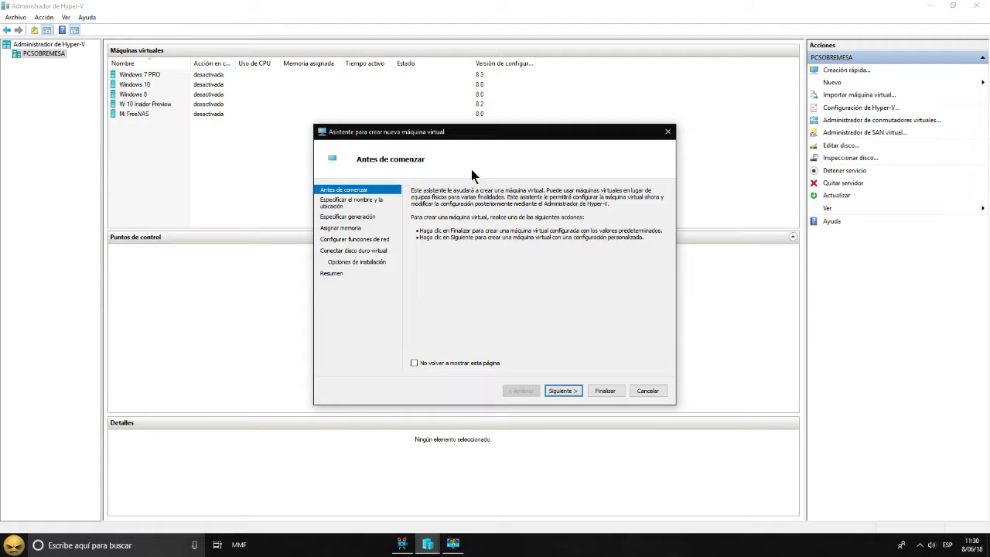
{"action": "left_click", "coordinate": [563, 390]}
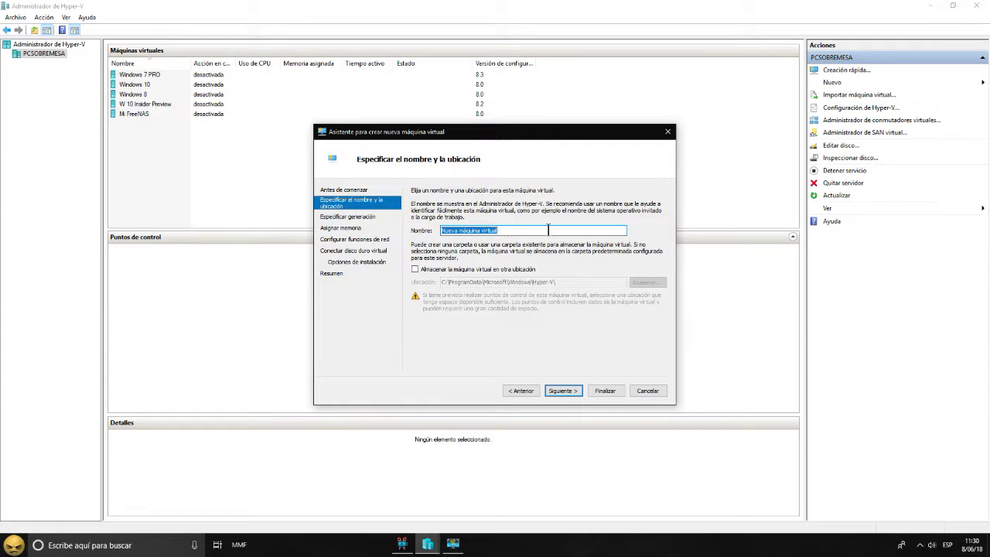
{"action": "left_click", "coordinate": [517, 229]}
{"action": "key", "text": "BackSpace"}
{"action": "key", "text": "BackSpace"}
{"action": "key", "text": "BackSpace"}
{"action": "key", "text": "BackSpace"}
{"action": "key", "text": "BackSpace"}
{"action": "key", "text": "BackSpace"}
{"action": "key", "text": "BackSpace"}
{"action": "key", "text": "BackSpace"}
{"action": "key", "text": "BackSpace"}
{"action": "key", "text": "BackSpace"}
{"action": "key", "text": "BackSpace"}
{"action": "key", "text": "BackSpace"}
{"action": "key", "text": "BackSpace"}
{"action": "key", "text": "BackSpace"}
{"action": "key", "text": "BackSpace"}
{"action": "key", "text": "BackSpace"}
{"action": "key", "text": "BackSpace"}
{"action": "key", "text": "BackSpace"}
{"action": "key", "text": "BackSpace"}
{"action": "key", "text": "BackSpace"}
{"action": "type", "text": "Prueba Hyper V"}
Step: Store the virtual machine in another location, the Prueba folder on drive G:, and continue to the generation settings
{"action": "left_click", "coordinate": [414, 269]}
{"action": "left_click", "coordinate": [644, 282]}
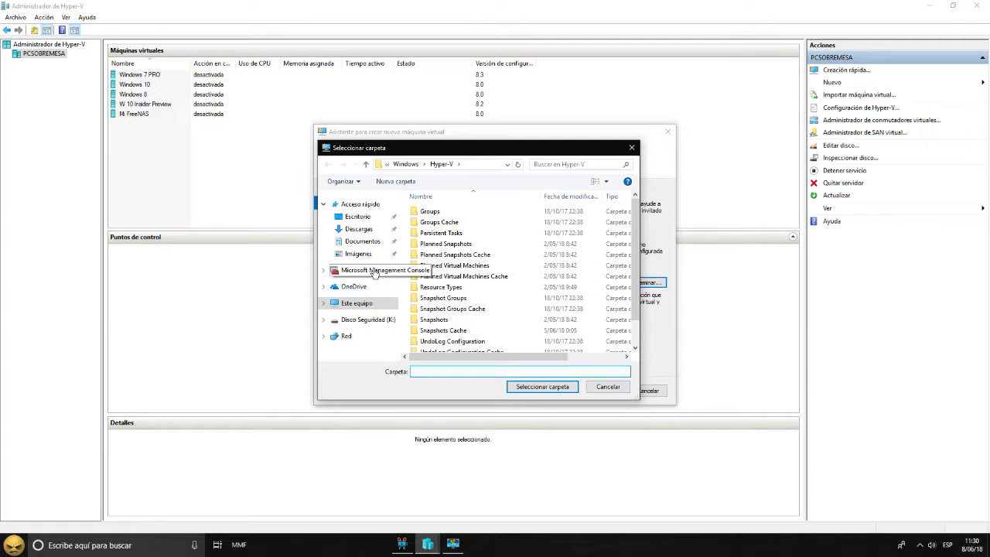
{"action": "left_click", "coordinate": [360, 303]}
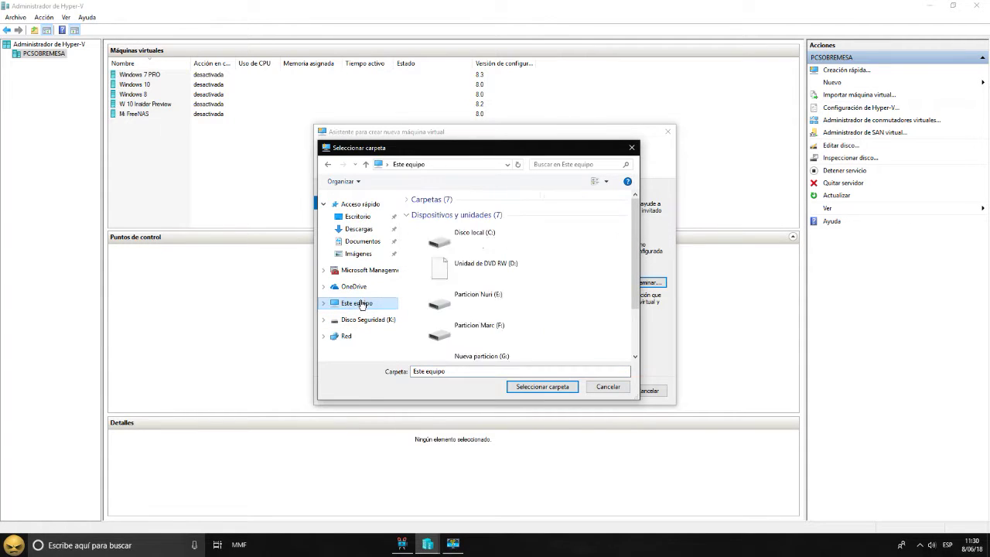
{"action": "scroll", "coordinate": [479, 268], "scroll_direction": "down", "scroll_amount": 3}
{"action": "left_click", "coordinate": [483, 287]}
{"action": "double_click", "coordinate": [483, 287]}
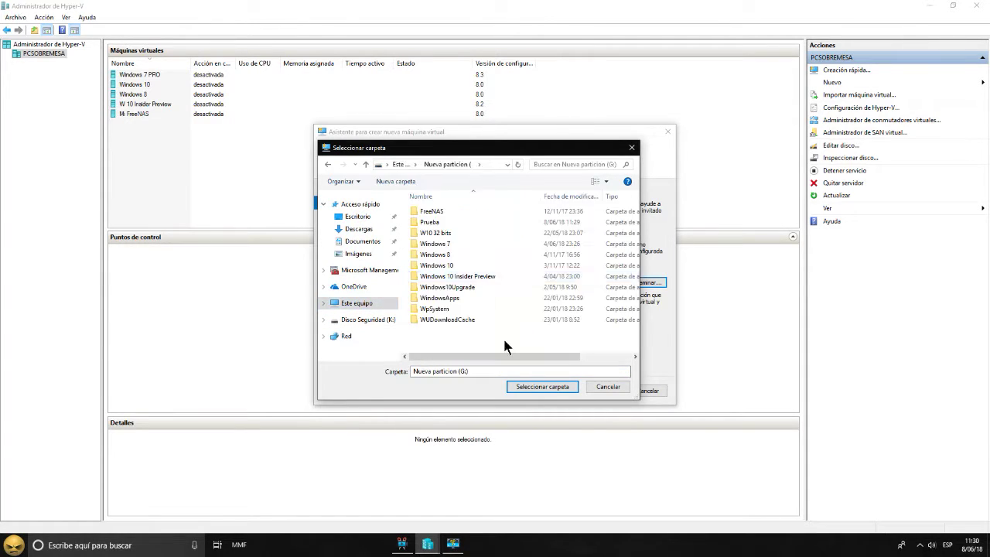
{"action": "left_click", "coordinate": [429, 222]}
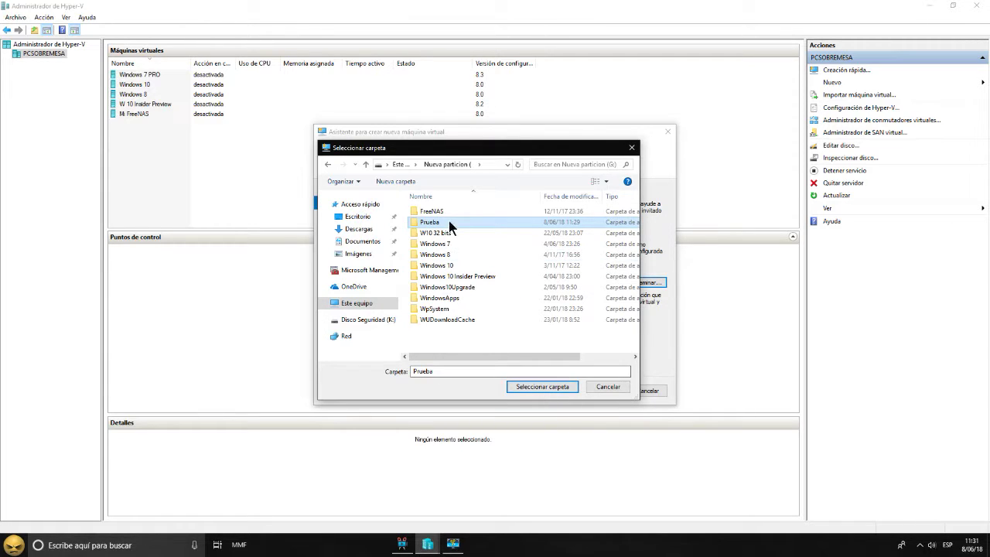
{"action": "left_click", "coordinate": [544, 387]}
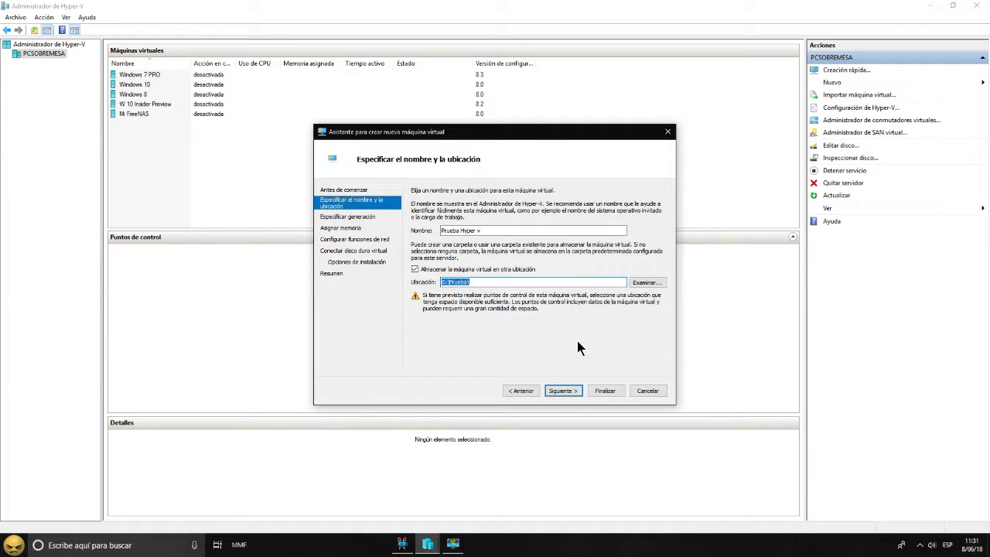
{"action": "left_click", "coordinate": [484, 282]}
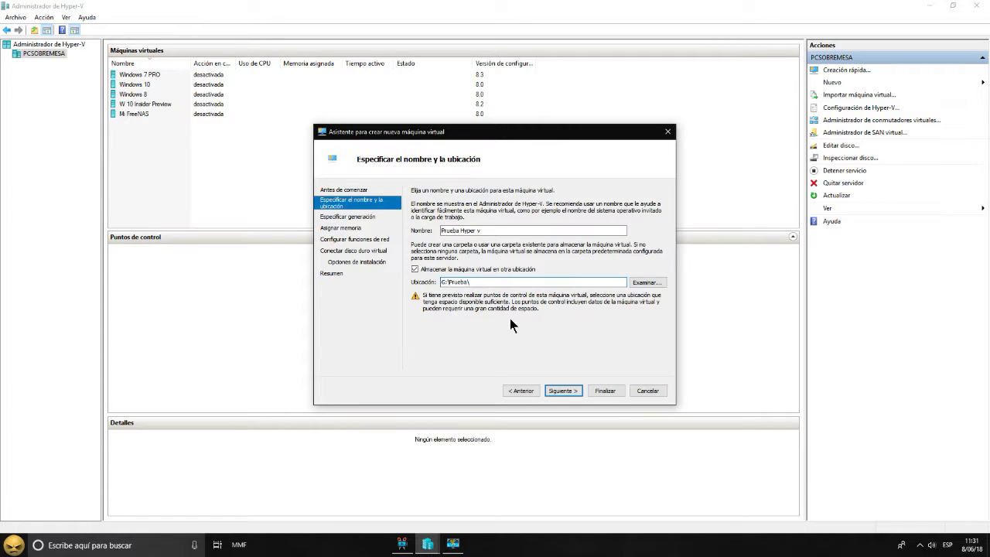
{"action": "left_click", "coordinate": [564, 391]}
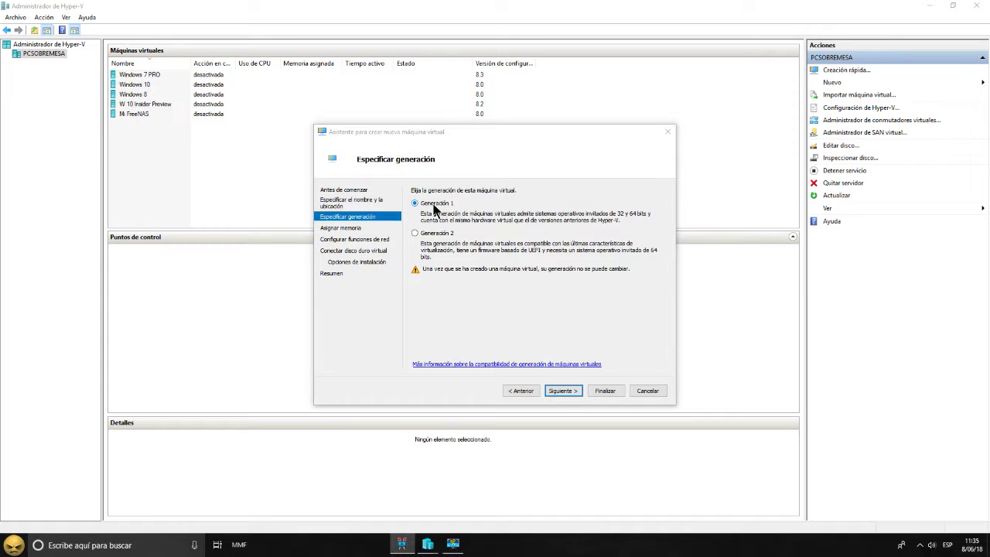
Step: Accept Generación 1 and assign 8096 MB of startup memory with dynamic memory enabled
{"action": "left_click", "coordinate": [563, 391]}
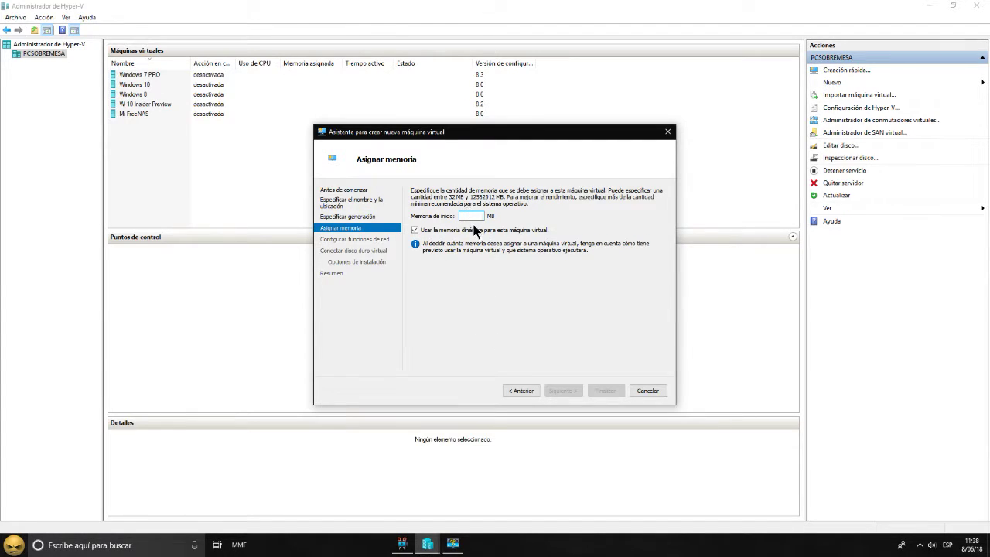
{"action": "type", "text": "8096"}
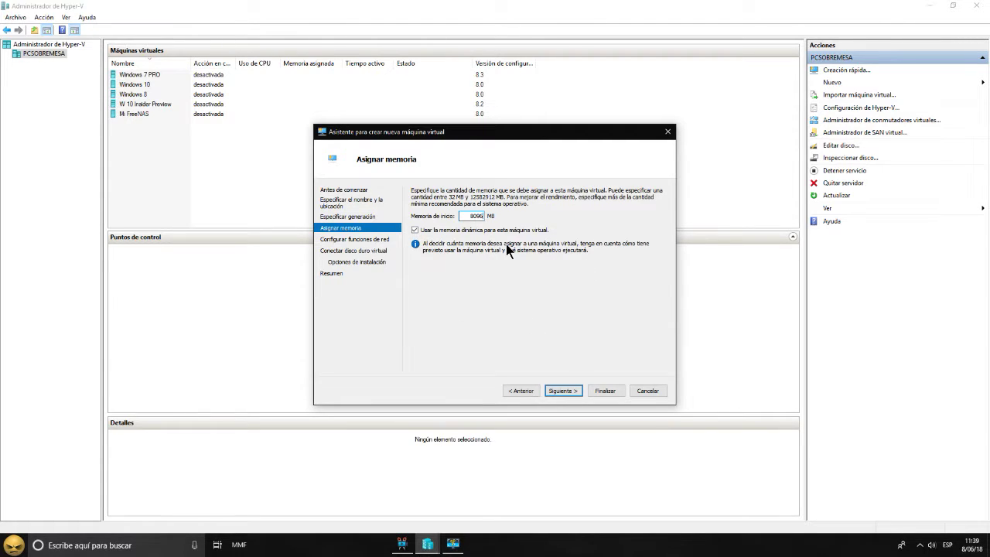
{"action": "left_click", "coordinate": [564, 392]}
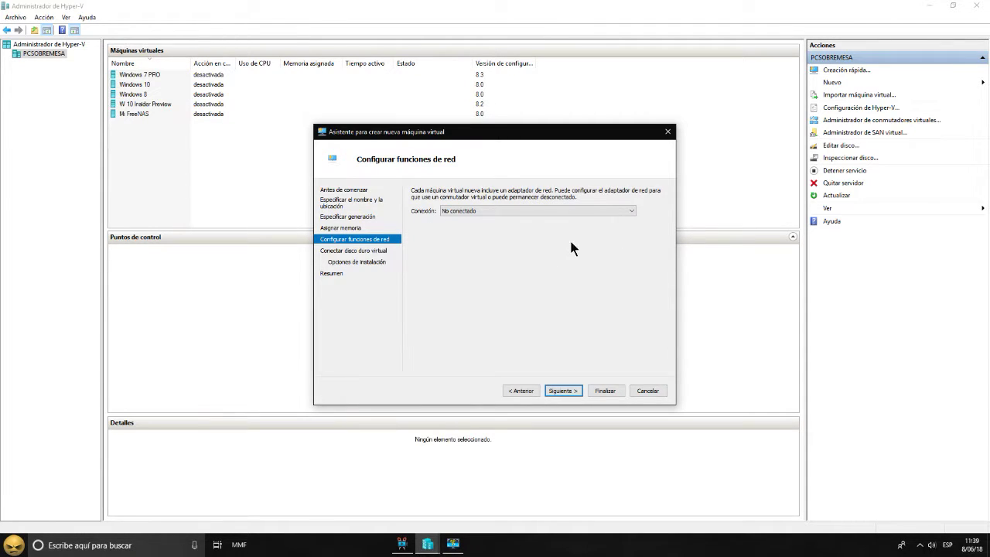
Step: Connect the virtual machine's network adapter to the Conexion a internet switch and continue to the hard disk settings
{"action": "left_click", "coordinate": [630, 211]}
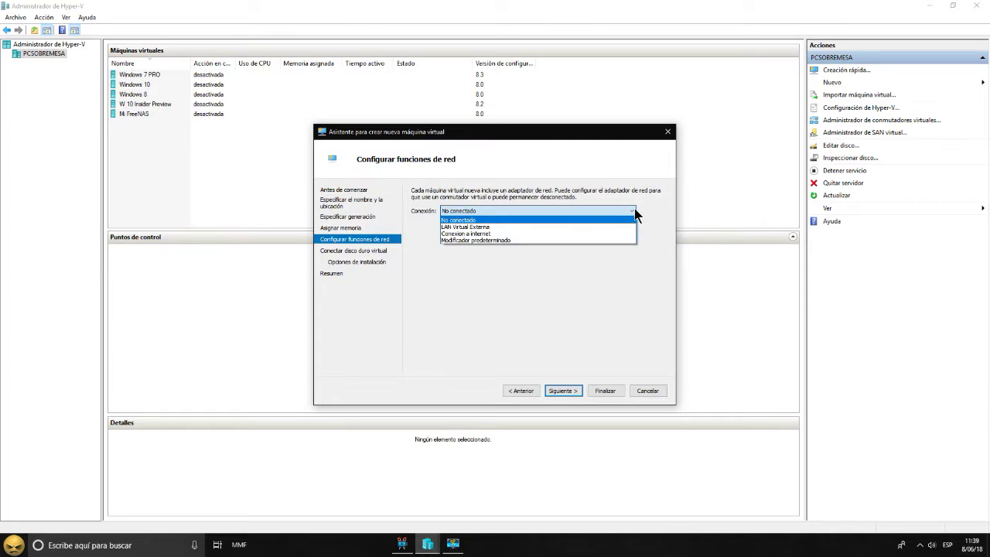
{"action": "left_click", "coordinate": [481, 233]}
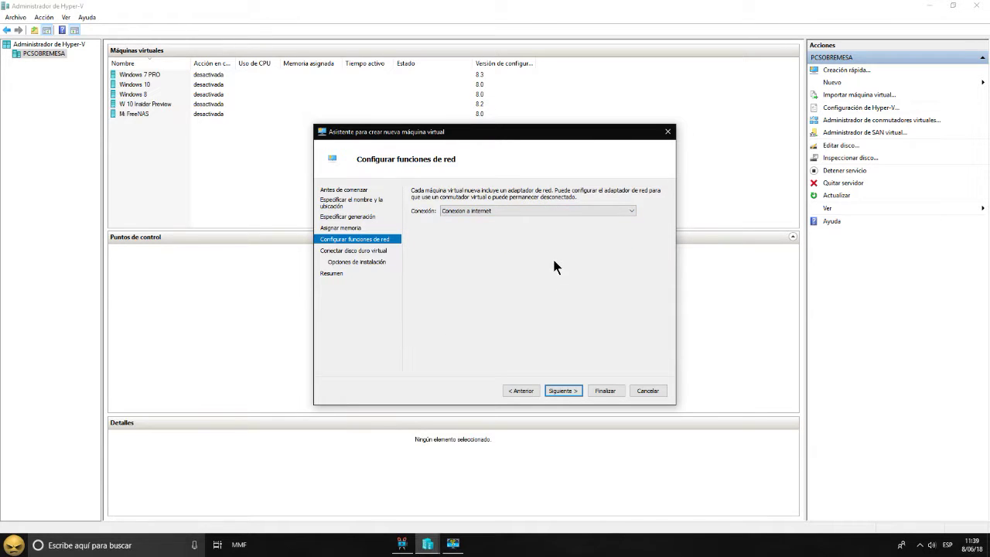
{"action": "left_click", "coordinate": [561, 391]}
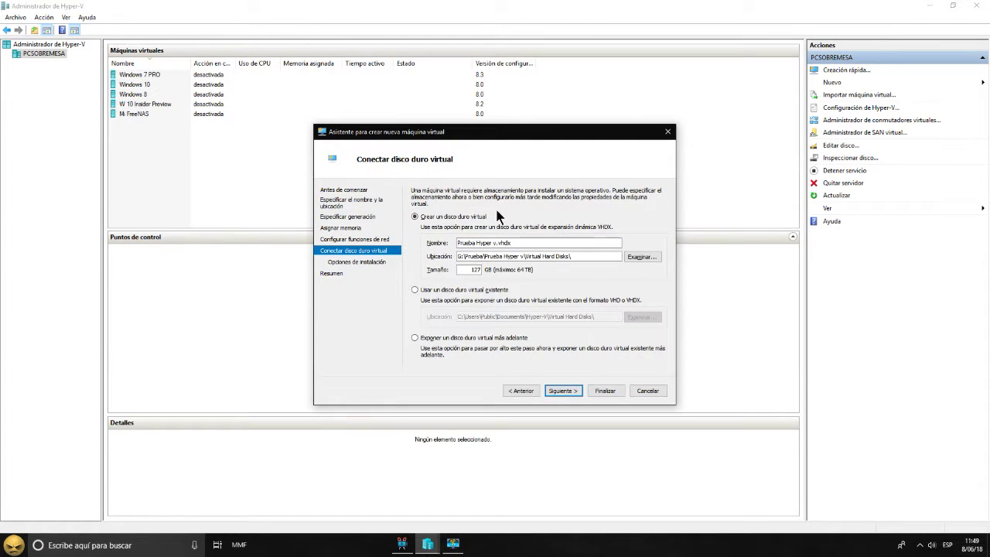
Step: Accept creating a new virtual hard disk named Prueba Hyper v.vhdx in the machine's Virtual Hard Disks folder
{"action": "left_click", "coordinate": [516, 243]}
{"action": "left_click", "coordinate": [475, 270]}
{"action": "left_click", "coordinate": [562, 391]}
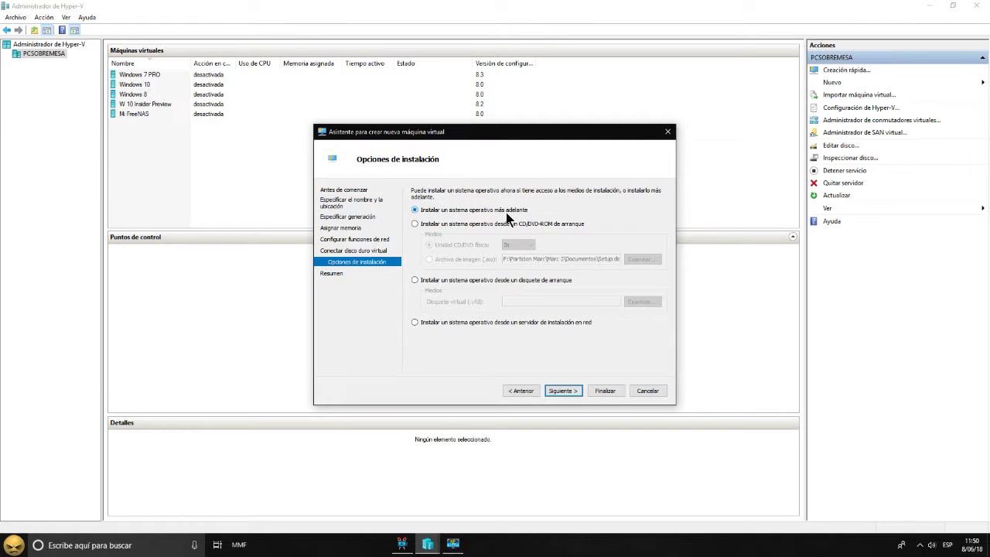
Step: Keep the option Instalar un sistema operativo más adelante and finish creating the virtual machine
{"action": "left_click", "coordinate": [563, 391]}
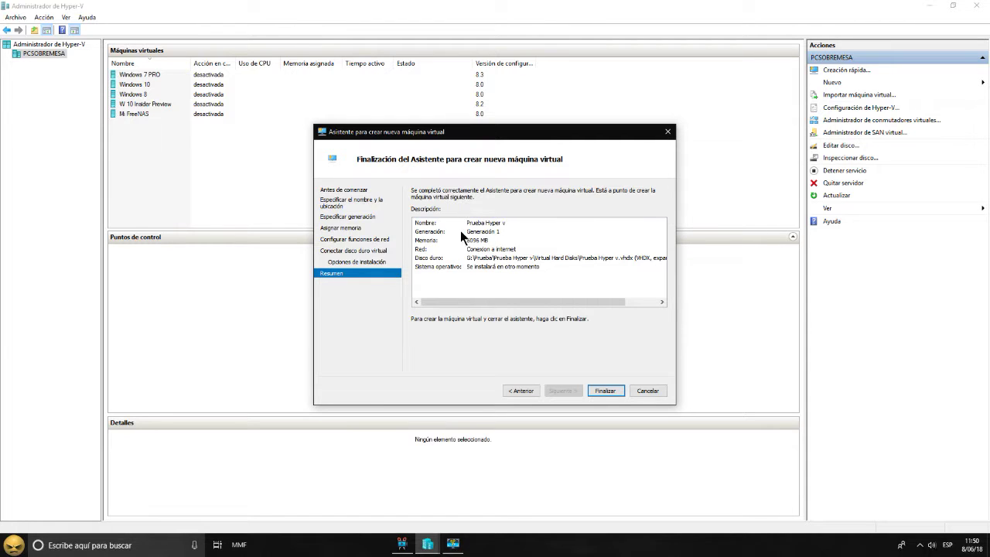
{"action": "left_click", "coordinate": [605, 392]}
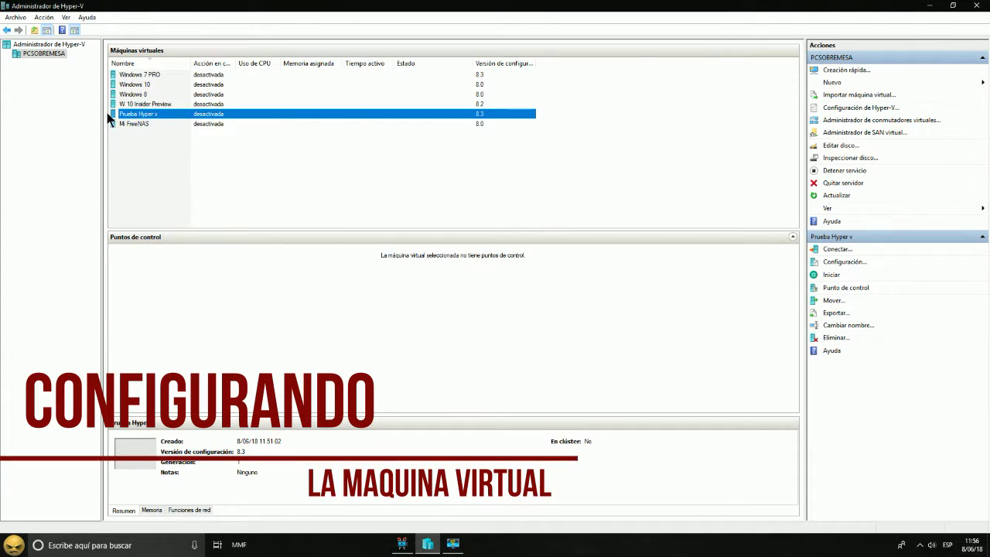
Step: Select the Prueba Hyper v virtual machine in the list of virtual machines
{"action": "left_click", "coordinate": [204, 161]}
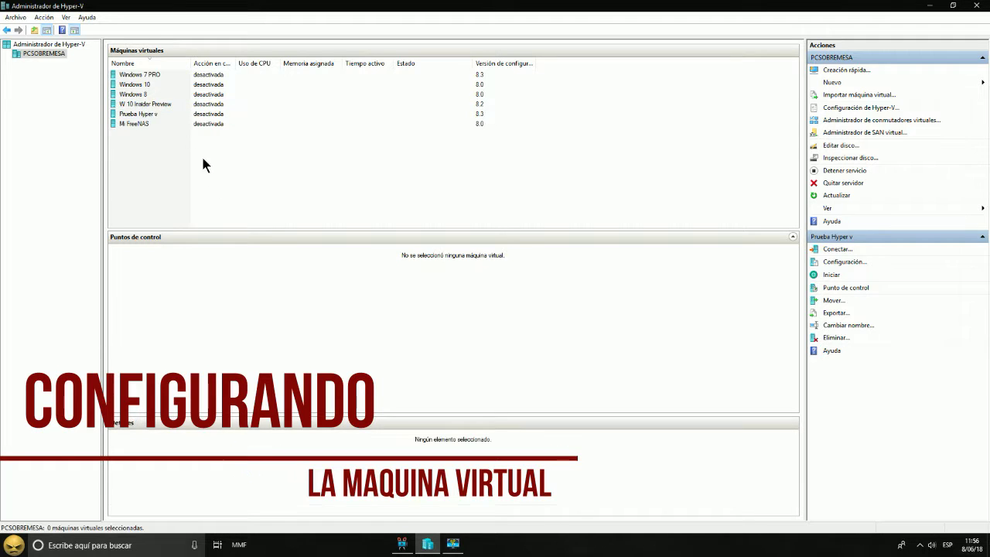
{"action": "left_click", "coordinate": [156, 114]}
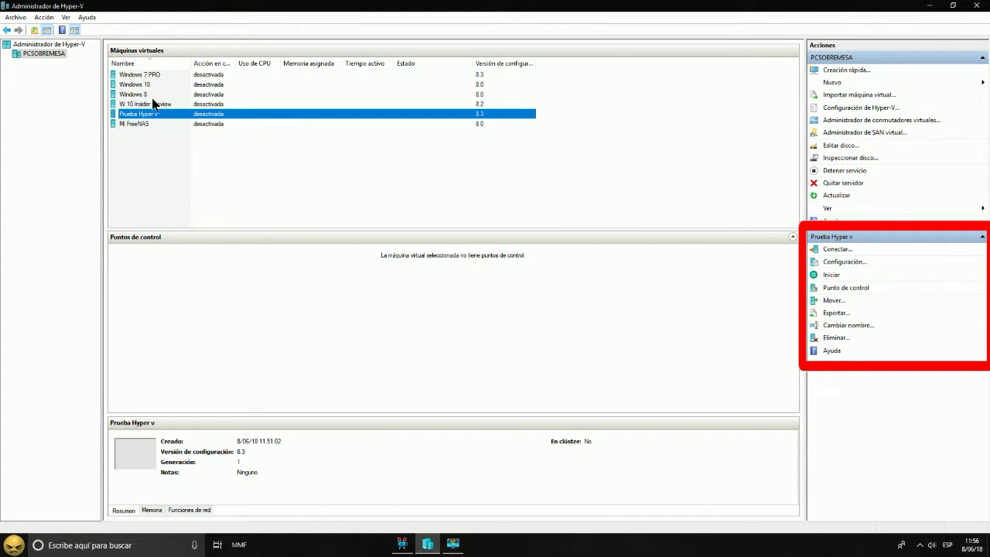
Step: Open the settings of the Prueba Hyper v virtual machine and review its memory and network adapter configuration
{"action": "left_click", "coordinate": [135, 86]}
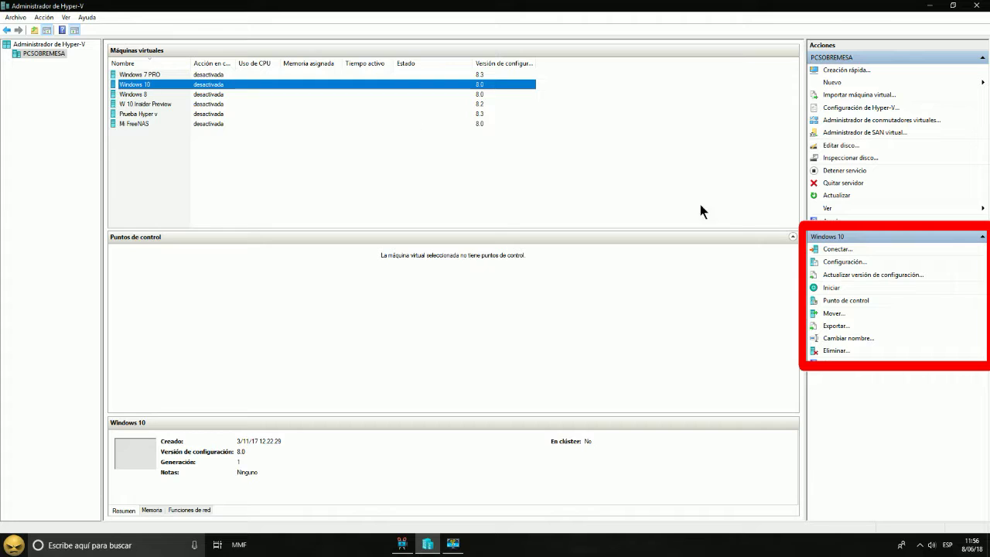
{"action": "left_click", "coordinate": [129, 114]}
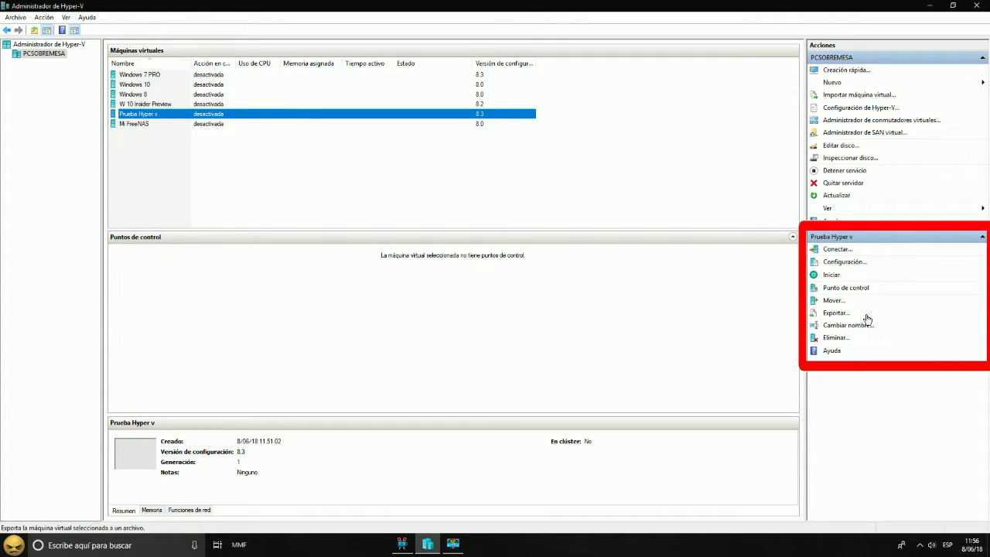
{"action": "left_click", "coordinate": [844, 262]}
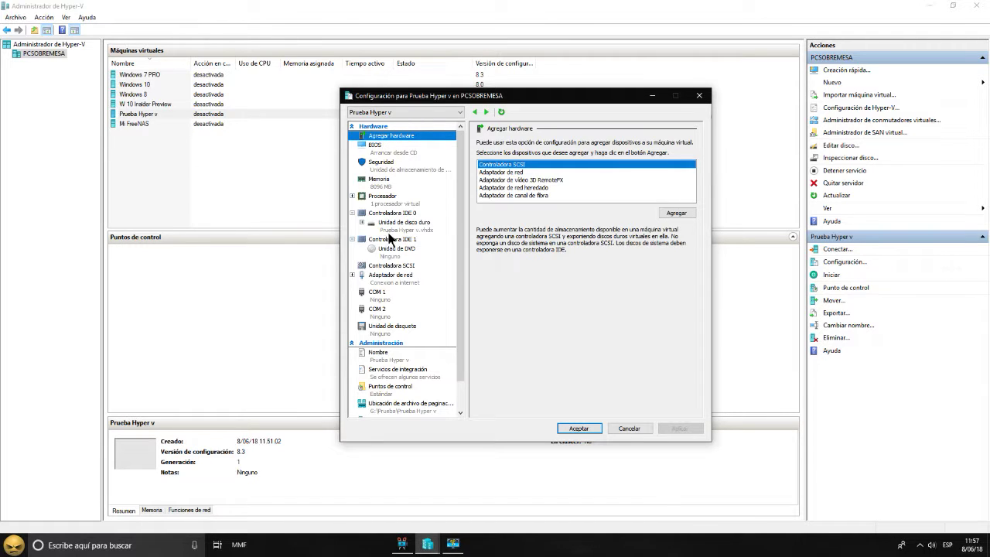
{"action": "left_click", "coordinate": [379, 186]}
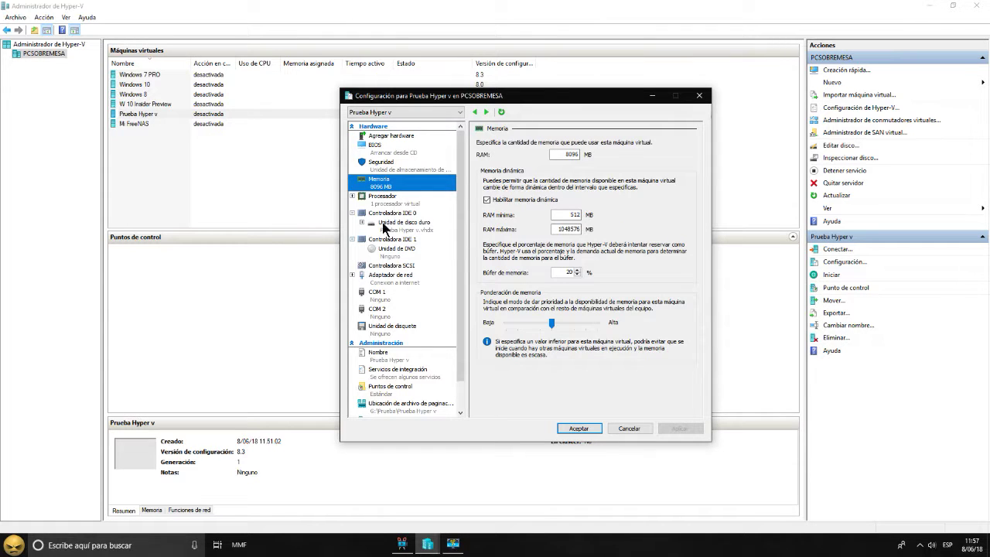
{"action": "left_click", "coordinate": [392, 286]}
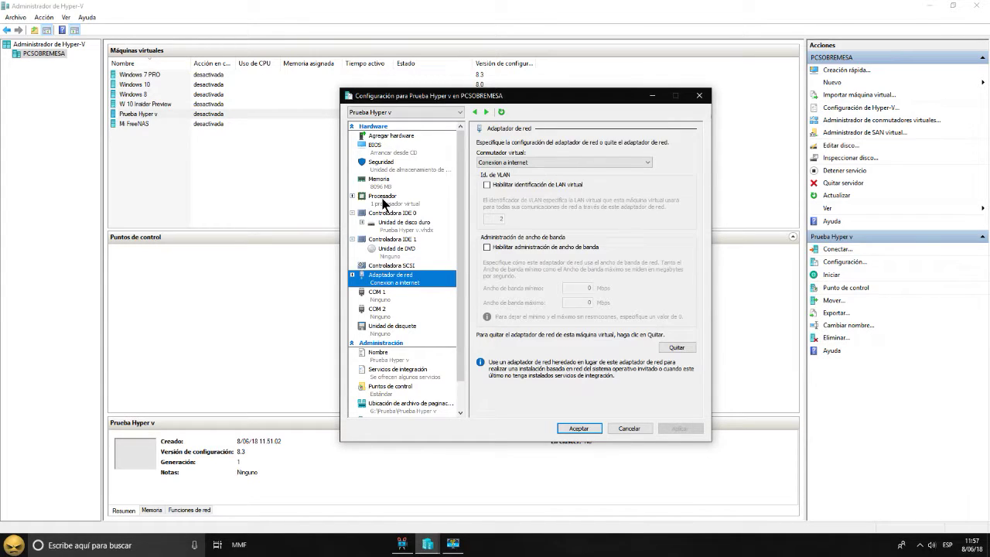
Step: Set the virtual machine's number of virtual processors to 2
{"action": "left_click", "coordinate": [383, 198]}
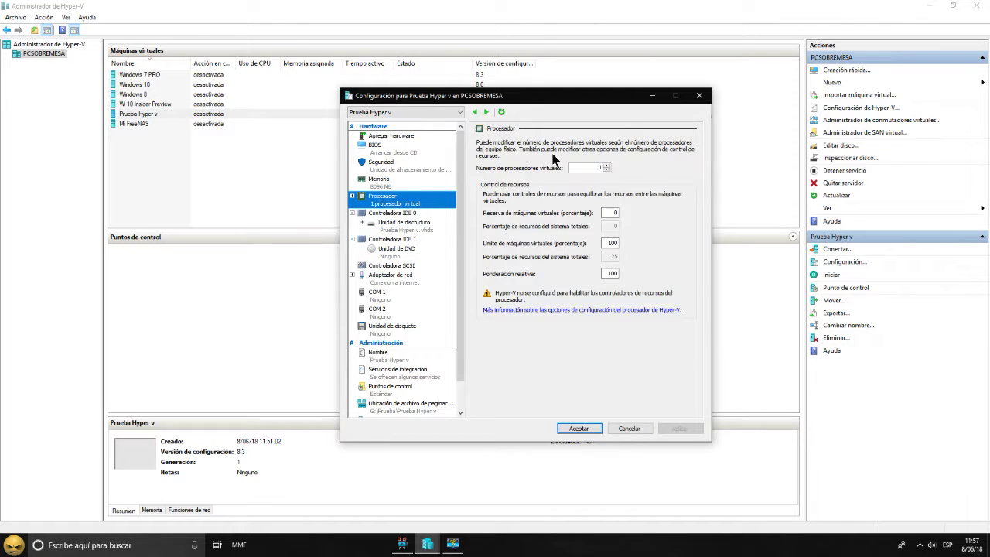
{"action": "left_click", "coordinate": [606, 166]}
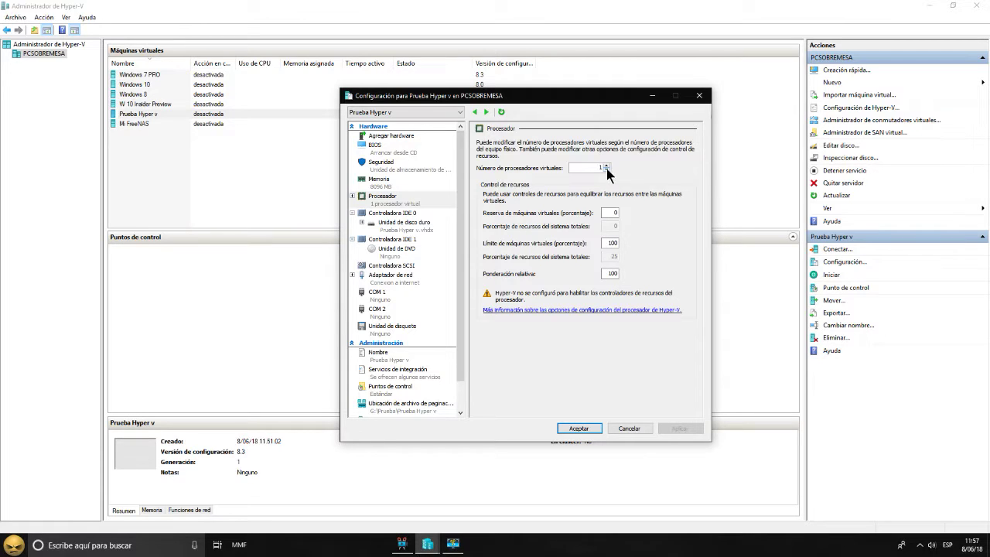
{"action": "left_click", "coordinate": [606, 165]}
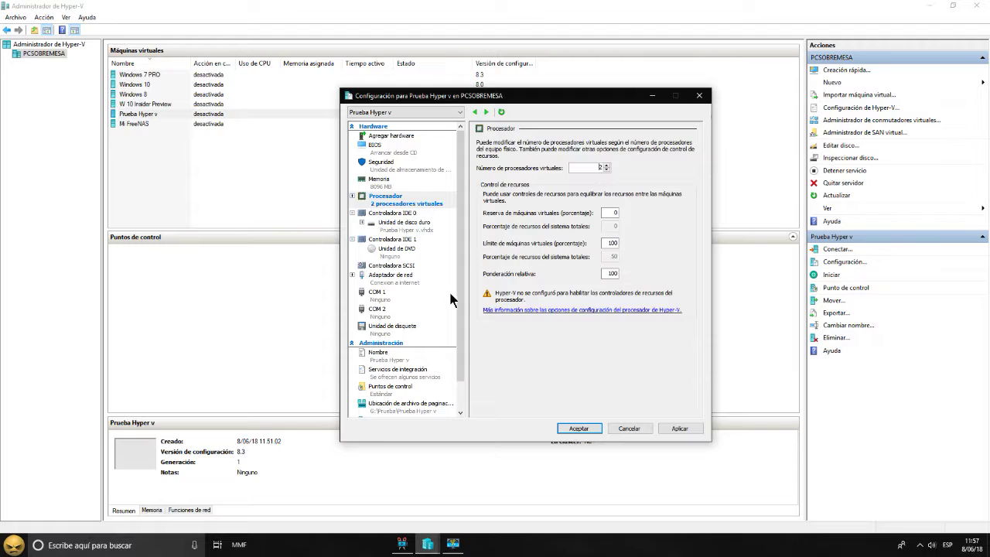
{"action": "left_click_drag", "start_coordinate": [461, 272], "coordinate": [466, 308]}
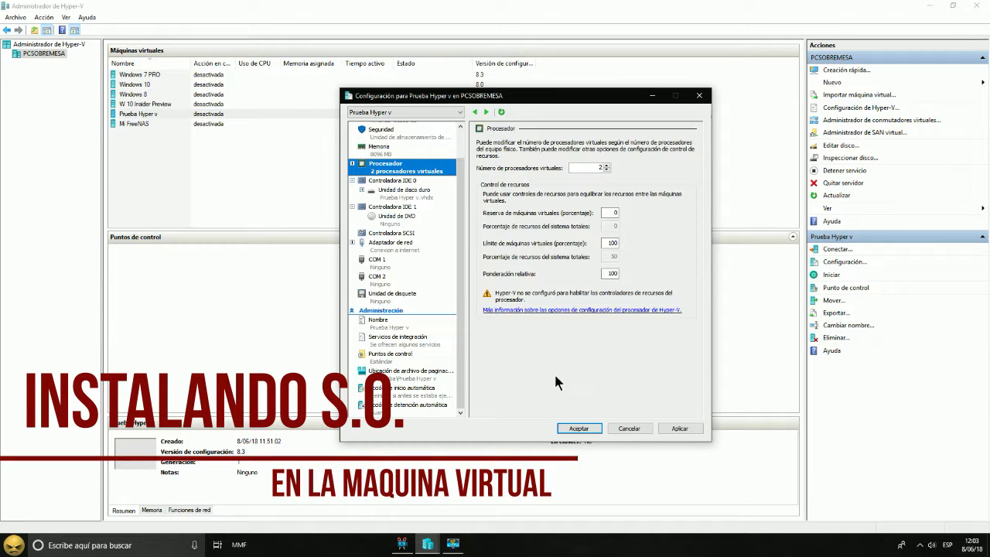
Step: Load the image file Win7_Pro_SP1_Spanish_x64.iso into the virtual DVD drive on Controladora IDE 1 and accept the settings
{"action": "left_click", "coordinate": [394, 220]}
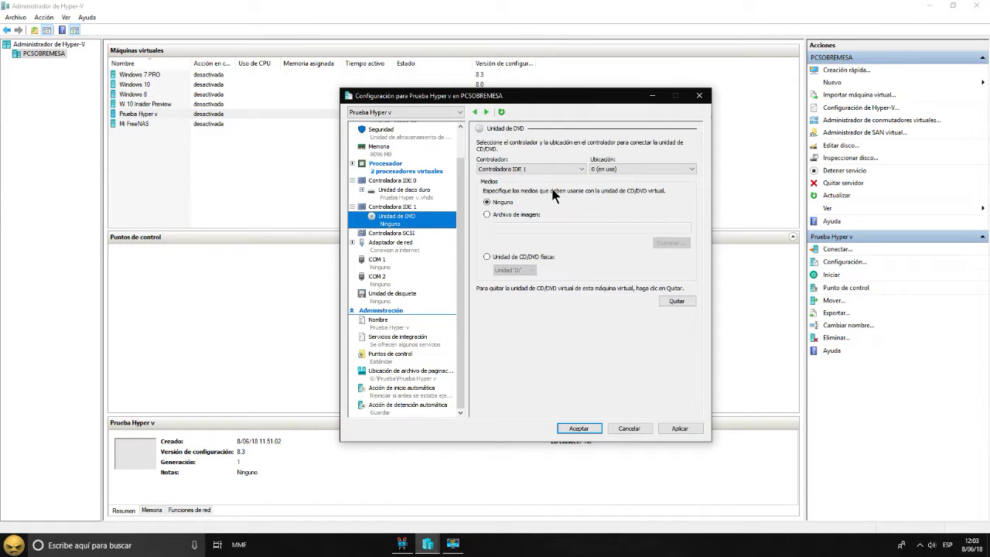
{"action": "left_click", "coordinate": [485, 215]}
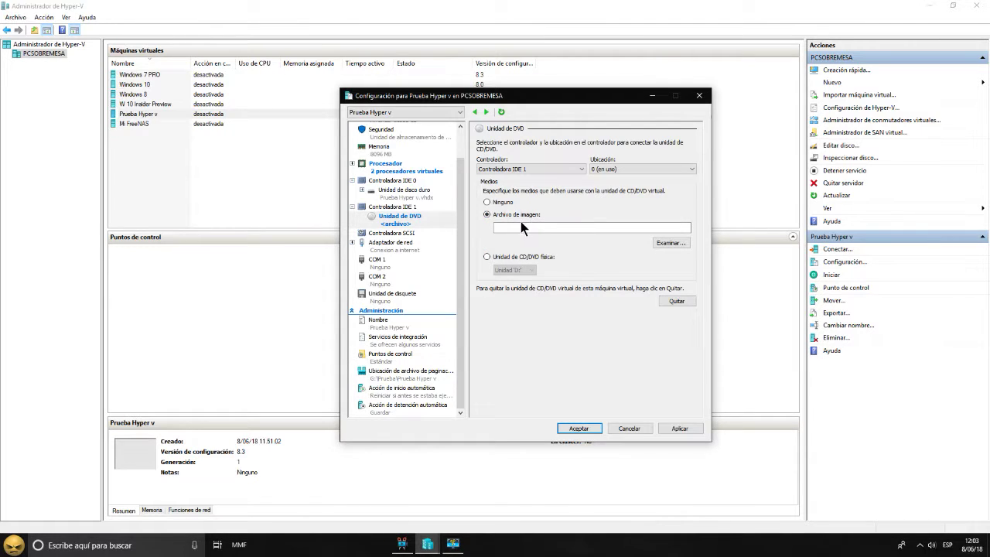
{"action": "left_click", "coordinate": [665, 242]}
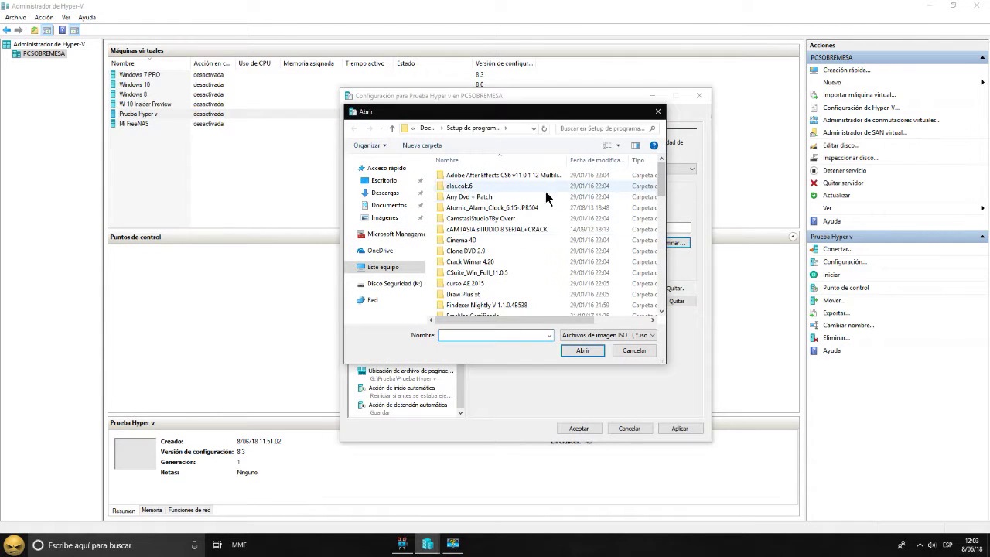
{"action": "scroll", "coordinate": [510, 209], "scroll_direction": "down", "scroll_amount": 1}
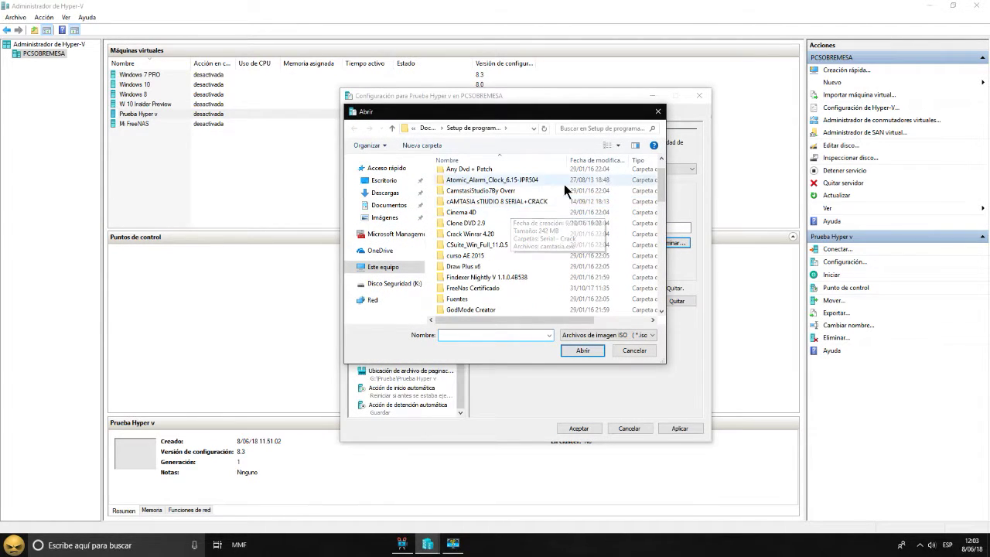
{"action": "scroll", "coordinate": [466, 227], "scroll_direction": "down", "scroll_amount": 4}
{"action": "scroll", "coordinate": [497, 191], "scroll_direction": "down", "scroll_amount": 5}
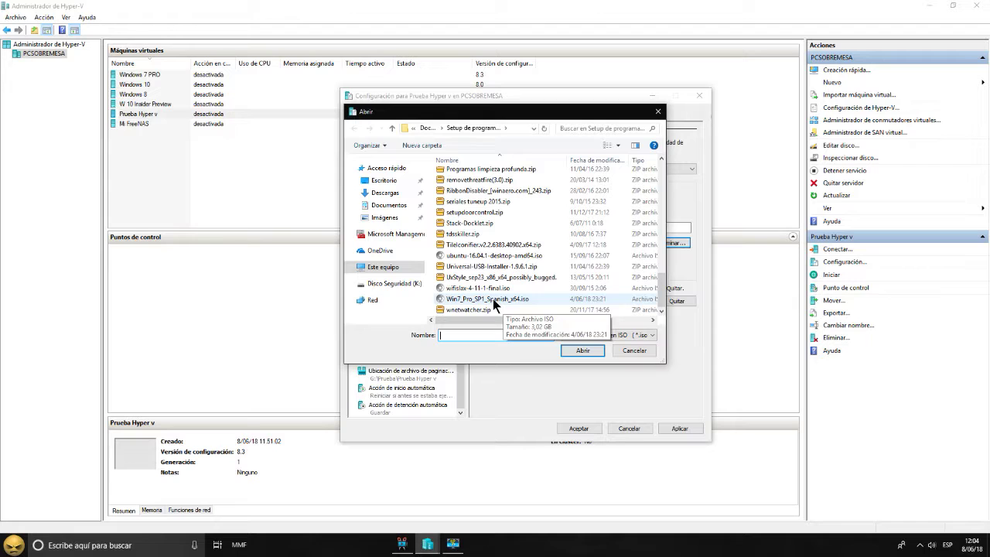
{"action": "left_click", "coordinate": [495, 302]}
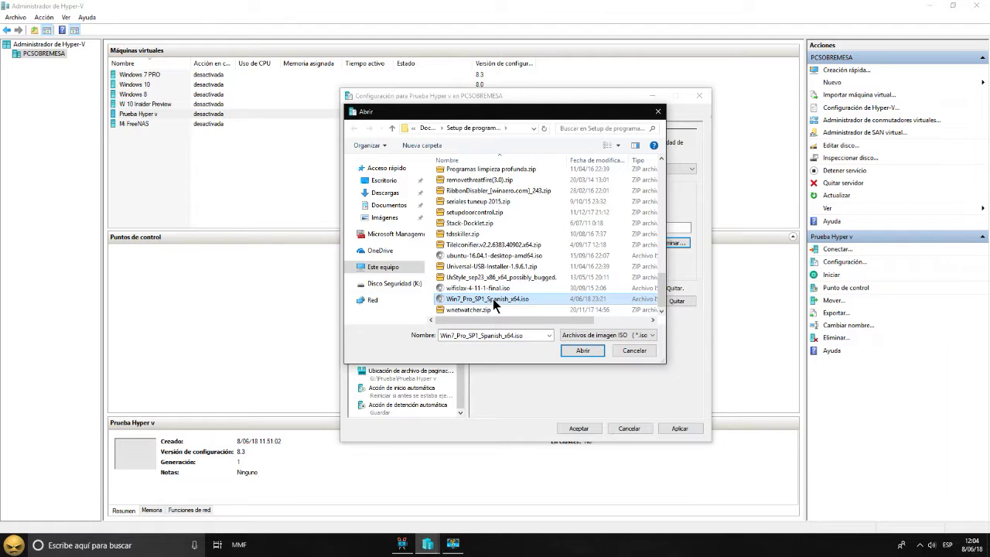
{"action": "left_click", "coordinate": [584, 351]}
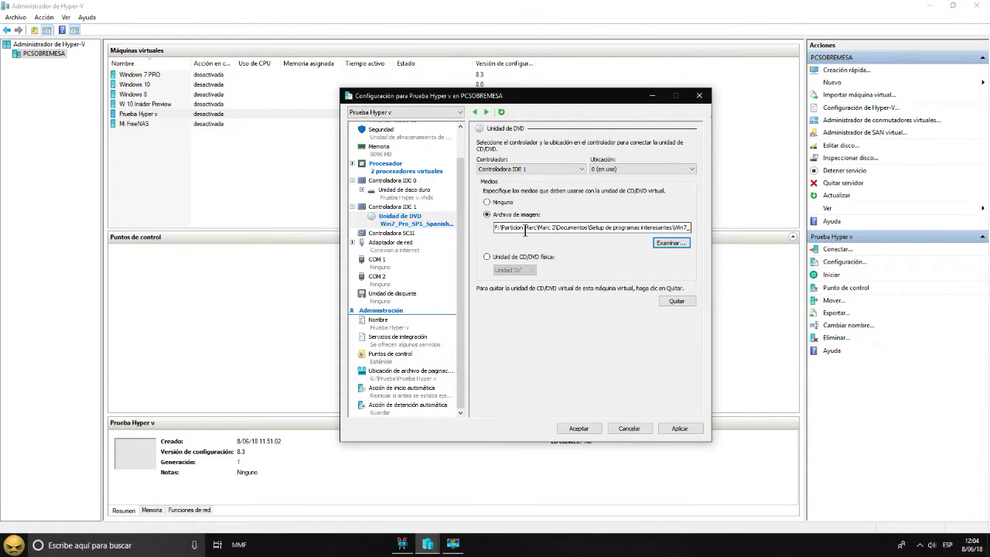
{"action": "left_click", "coordinate": [682, 430]}
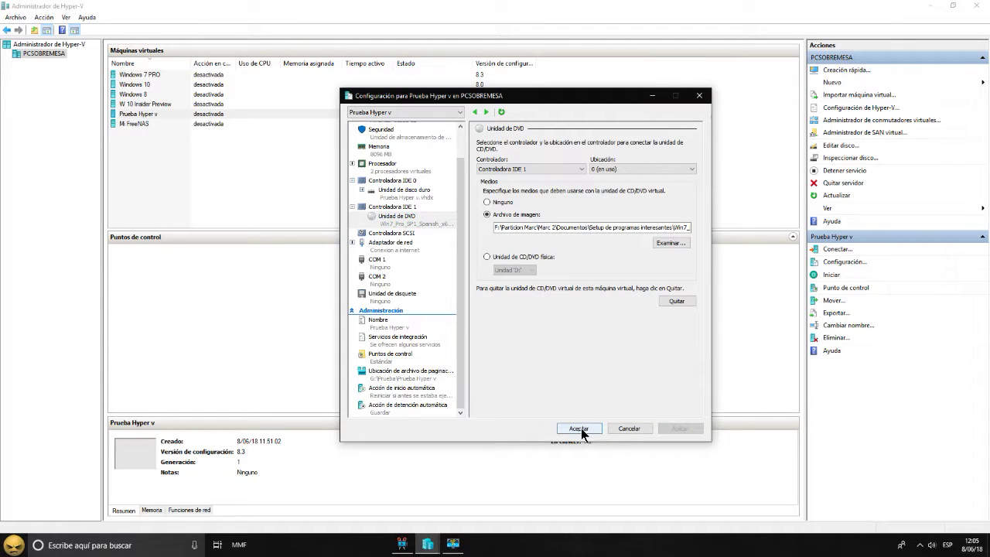
{"action": "left_click", "coordinate": [580, 429]}
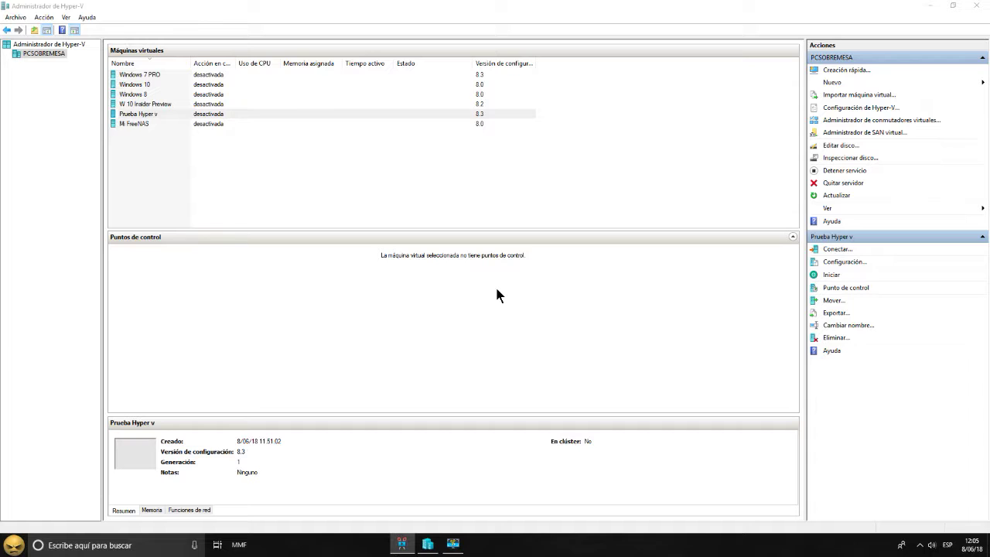
Step: Connect to the Prueba Hyper v virtual machine and start it
{"action": "left_click", "coordinate": [144, 114]}
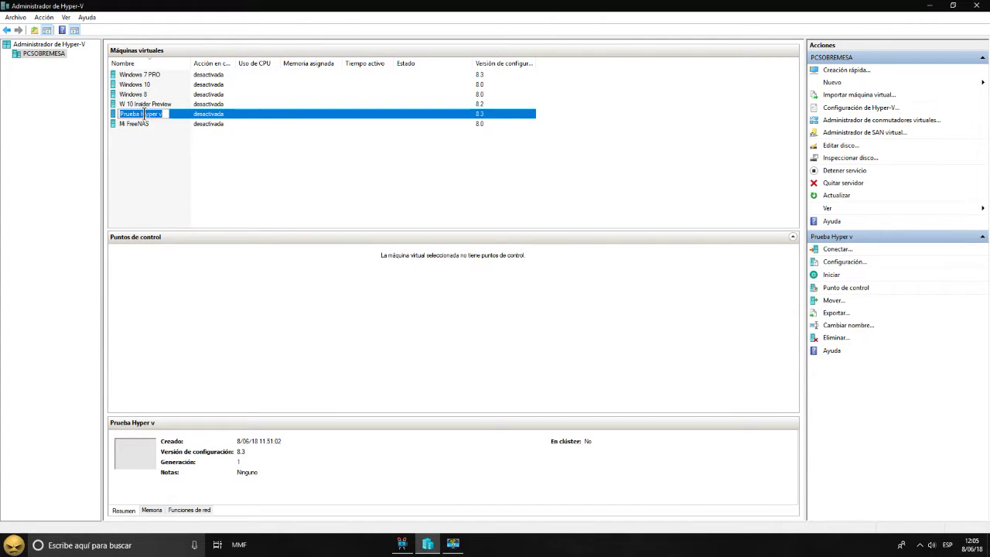
{"action": "left_click", "coordinate": [176, 161]}
{"action": "left_click", "coordinate": [151, 115]}
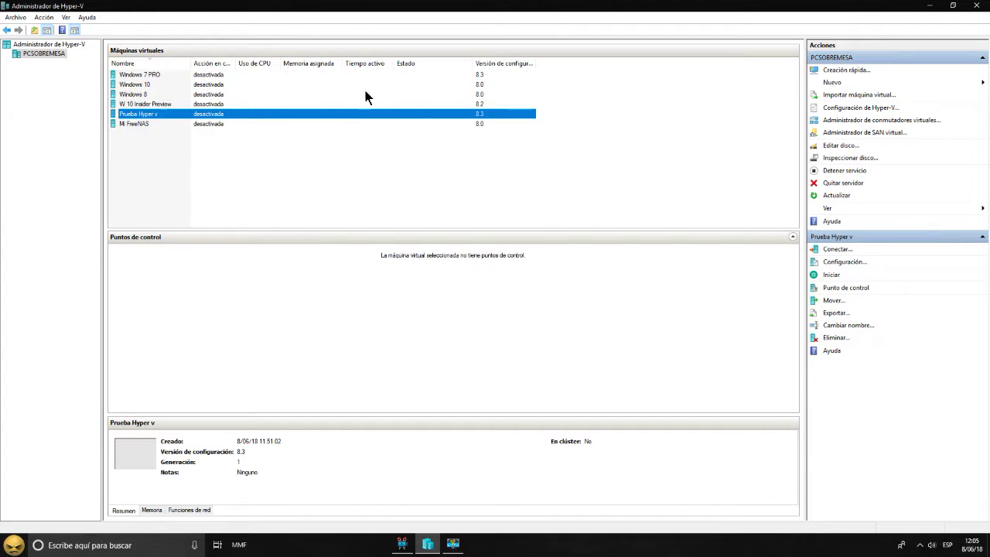
{"action": "right_click", "coordinate": [157, 116]}
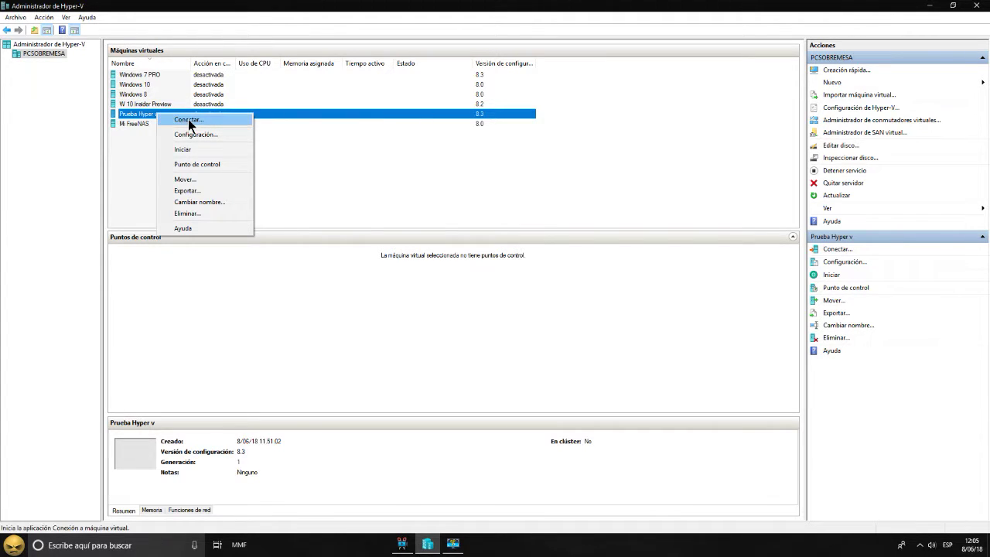
{"action": "left_click", "coordinate": [190, 120]}
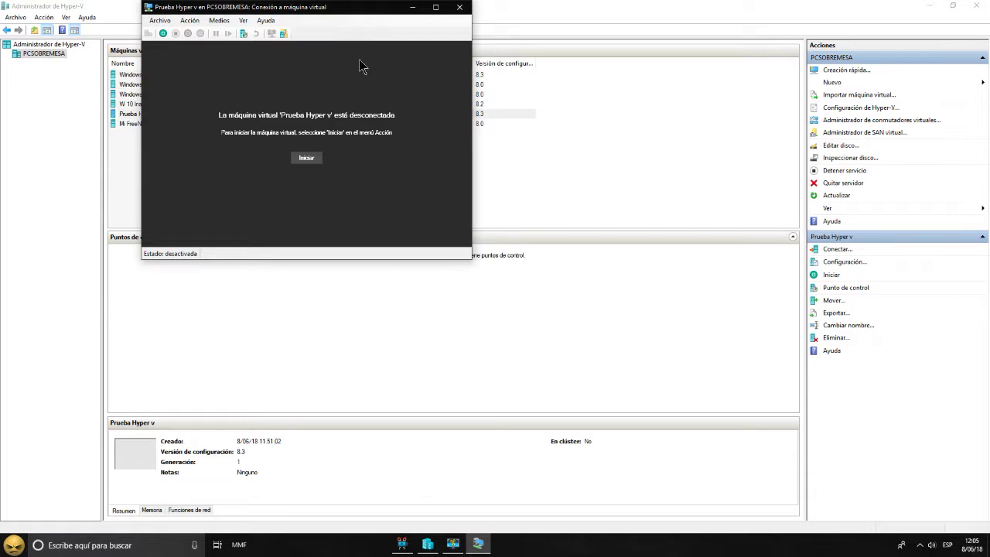
{"action": "left_click_drag", "start_coordinate": [325, 10], "coordinate": [474, 145]}
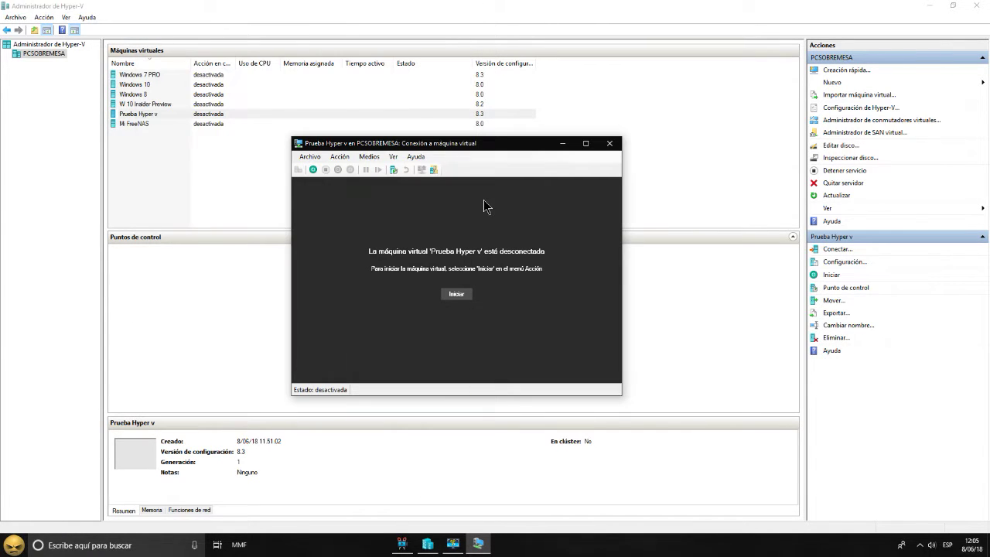
{"action": "left_click", "coordinate": [456, 294]}
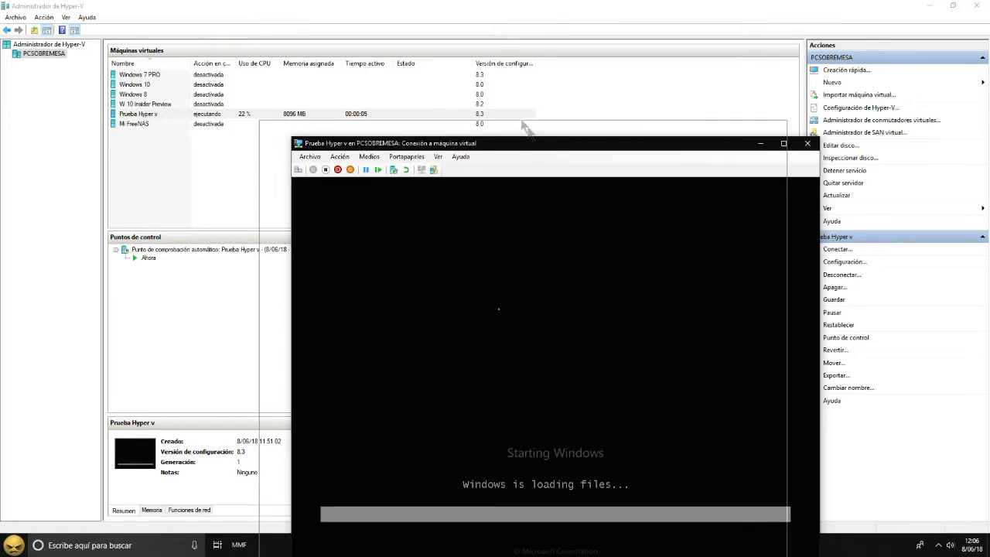
Step: Install Windows 7 with the Personalizada (avanzada) installation type and restart the virtual machine immediately when setup requires it
{"action": "key", "text": "Return"}
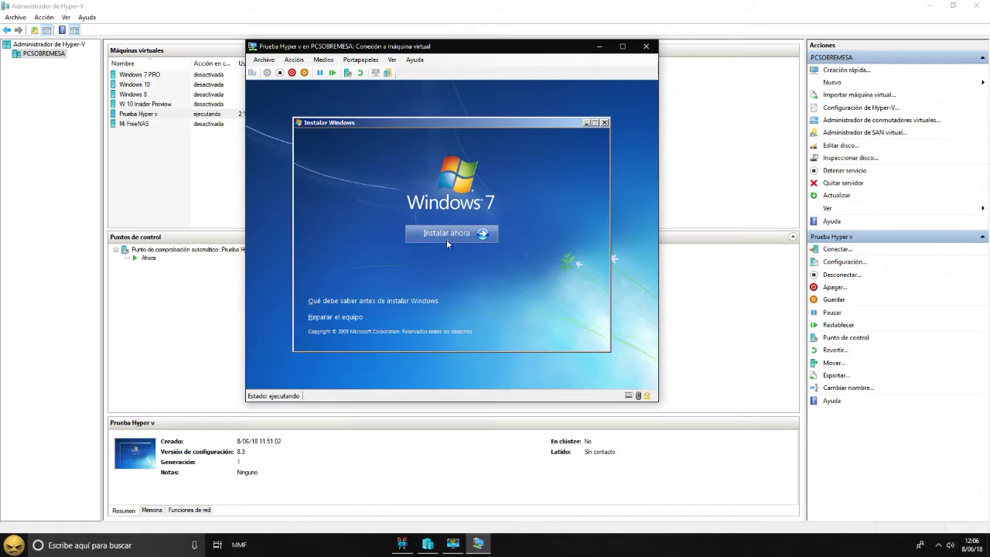
{"action": "left_click", "coordinate": [449, 233]}
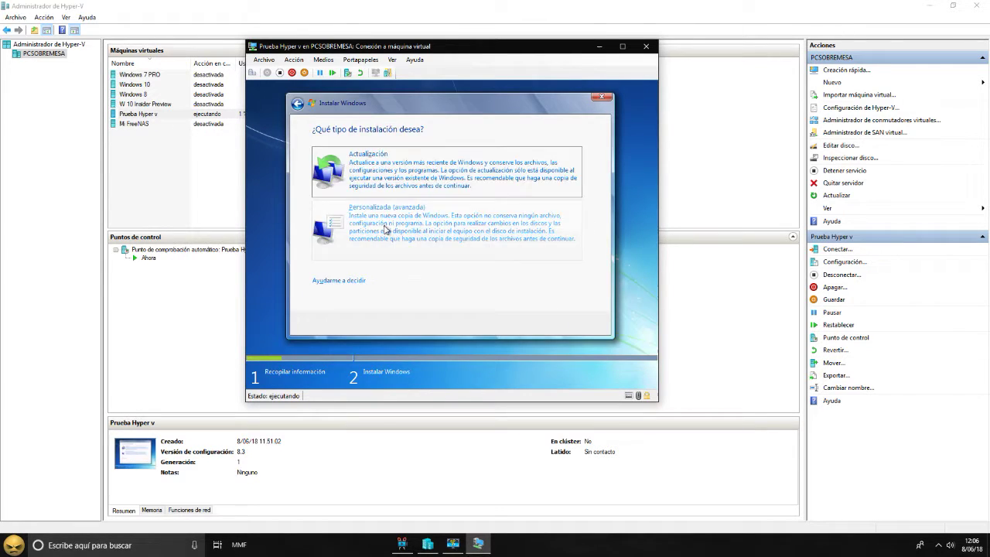
{"action": "left_click", "coordinate": [386, 230]}
{"action": "left_click", "coordinate": [585, 324]}
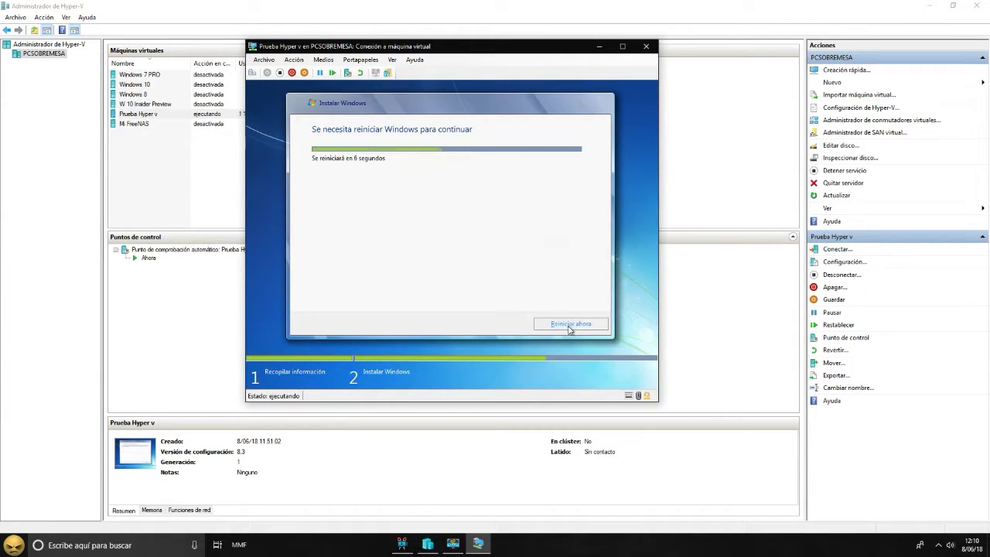
{"action": "left_click", "coordinate": [569, 325]}
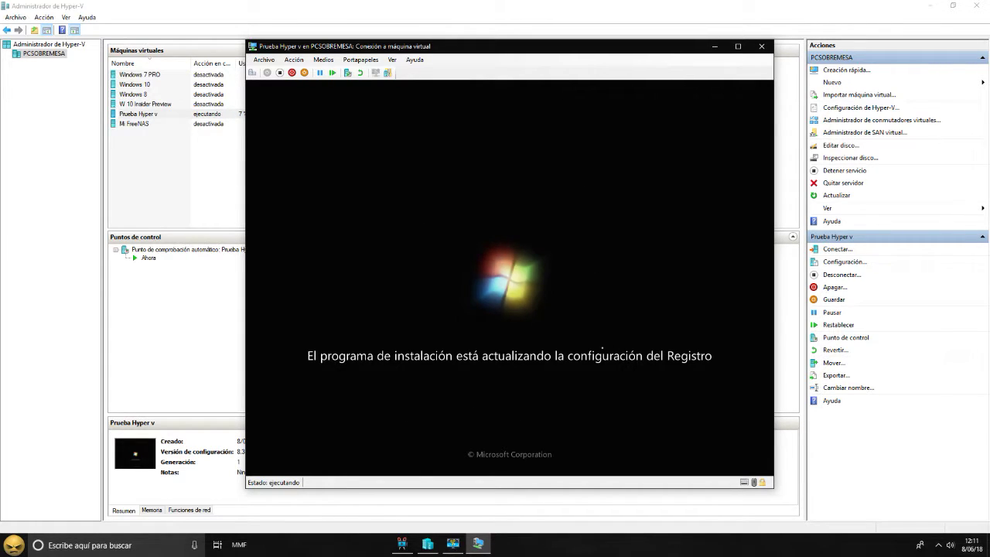
Step: Minimize the virtual machine window and set its DVD drive media to Ninguno in the Prueba Hyper v settings, applying the change
{"action": "left_click", "coordinate": [714, 46]}
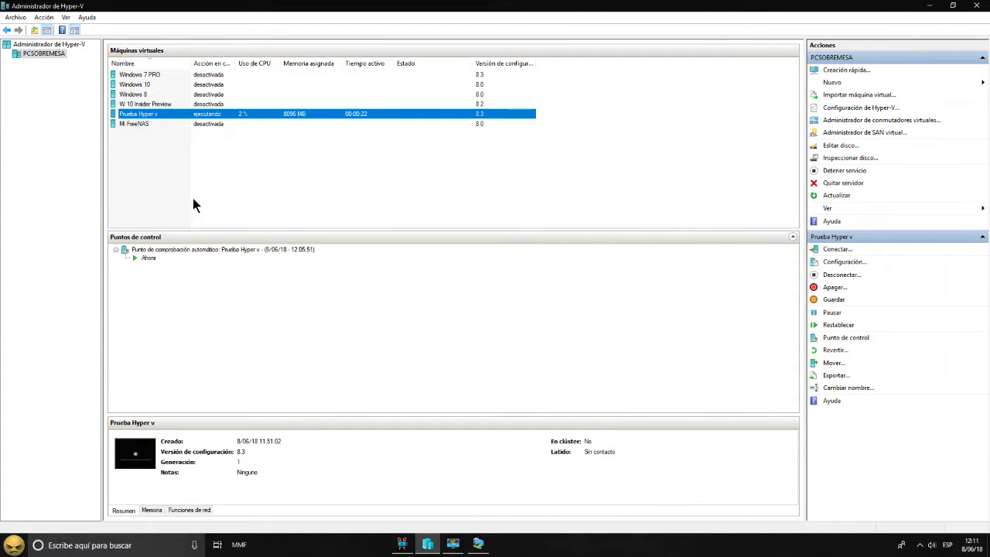
{"action": "right_click", "coordinate": [138, 114]}
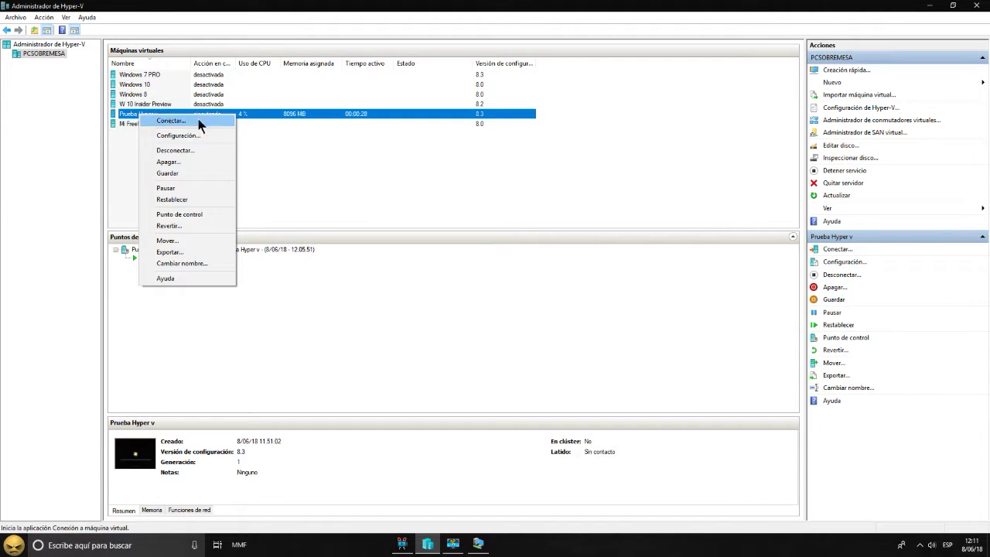
{"action": "left_click", "coordinate": [338, 186]}
{"action": "left_click", "coordinate": [155, 116]}
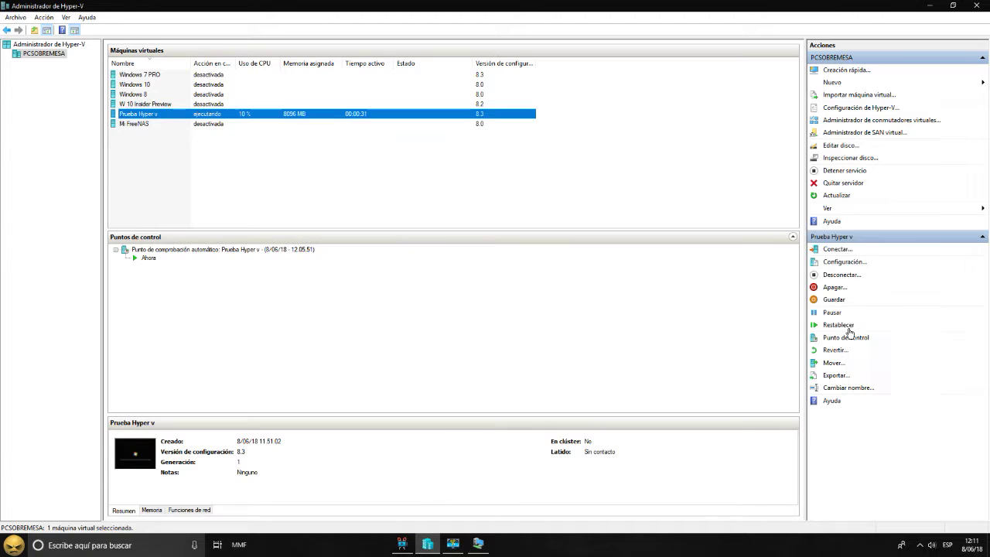
{"action": "left_click", "coordinate": [854, 264]}
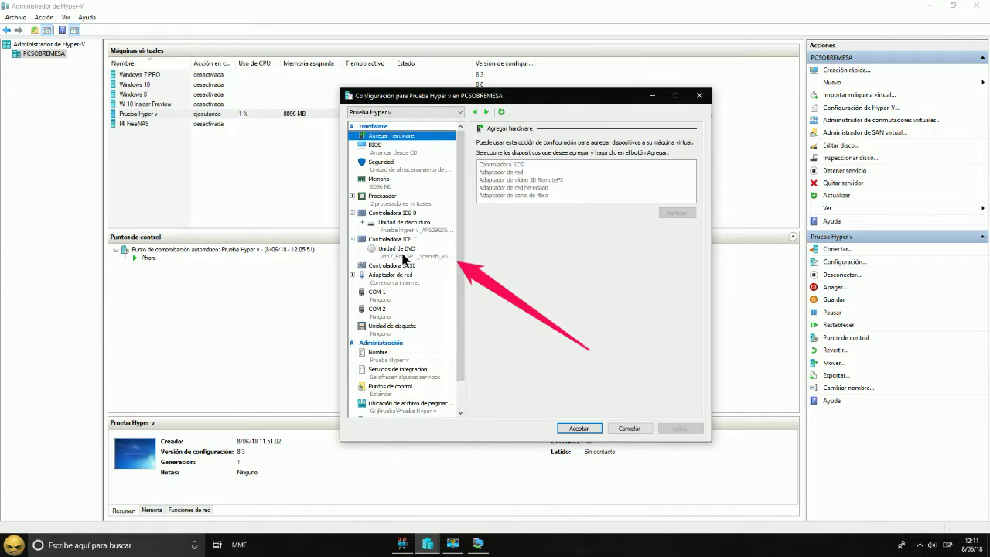
{"action": "left_click", "coordinate": [394, 252]}
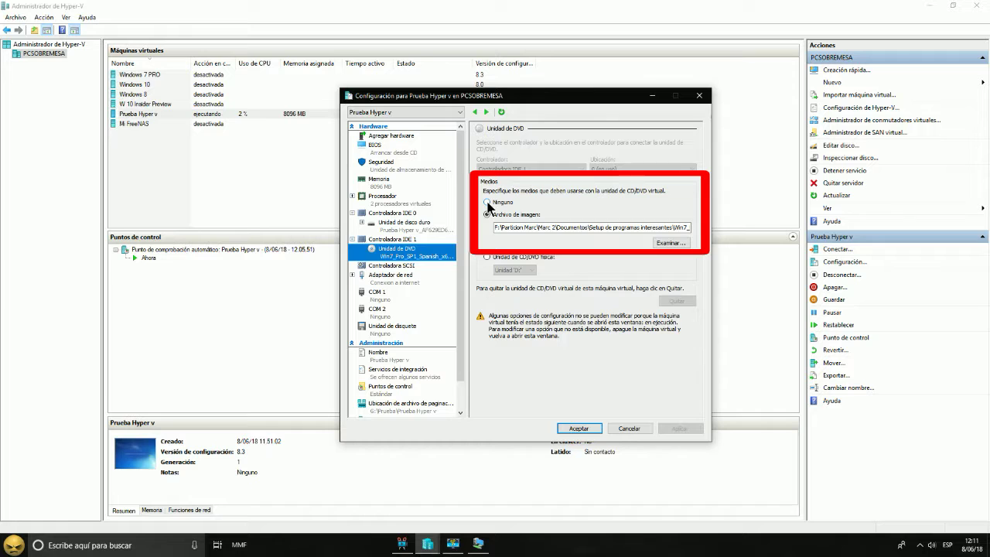
{"action": "left_click", "coordinate": [486, 202]}
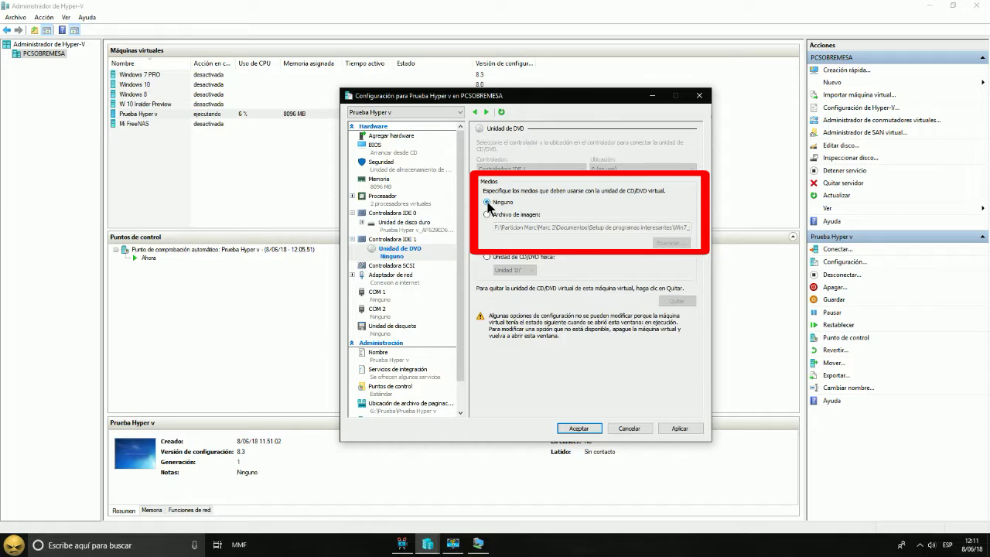
{"action": "left_click", "coordinate": [680, 430]}
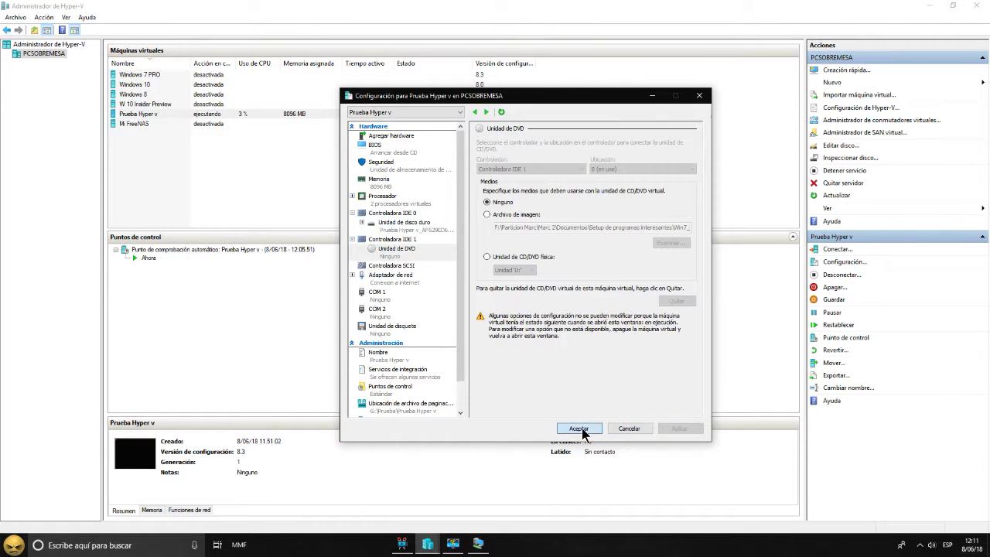
Step: Accept the Prueba Hyper v settings and bring the virtual machine's connection window back up
{"action": "left_click", "coordinate": [581, 429]}
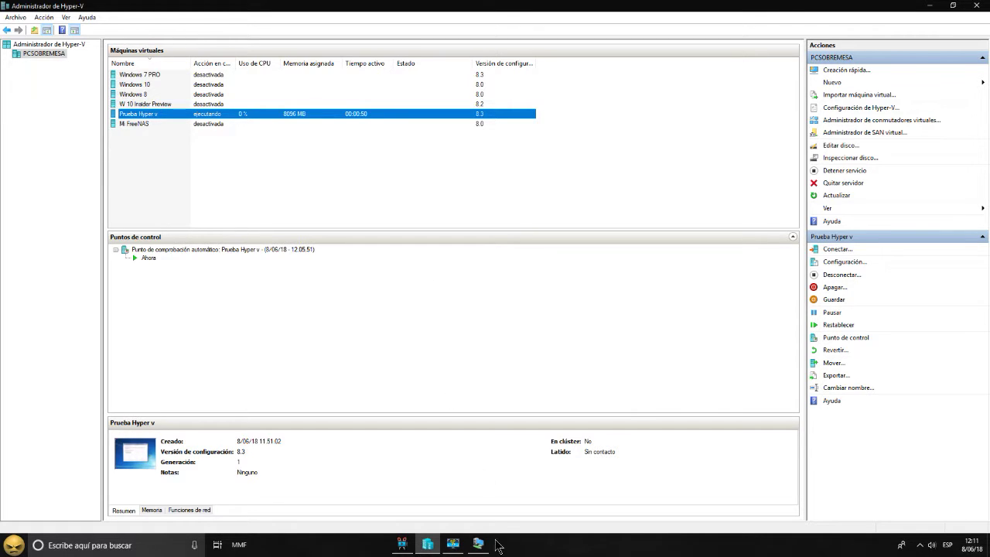
{"action": "mouse_move", "coordinate": [480, 546]}
{"action": "left_click", "coordinate": [473, 494]}
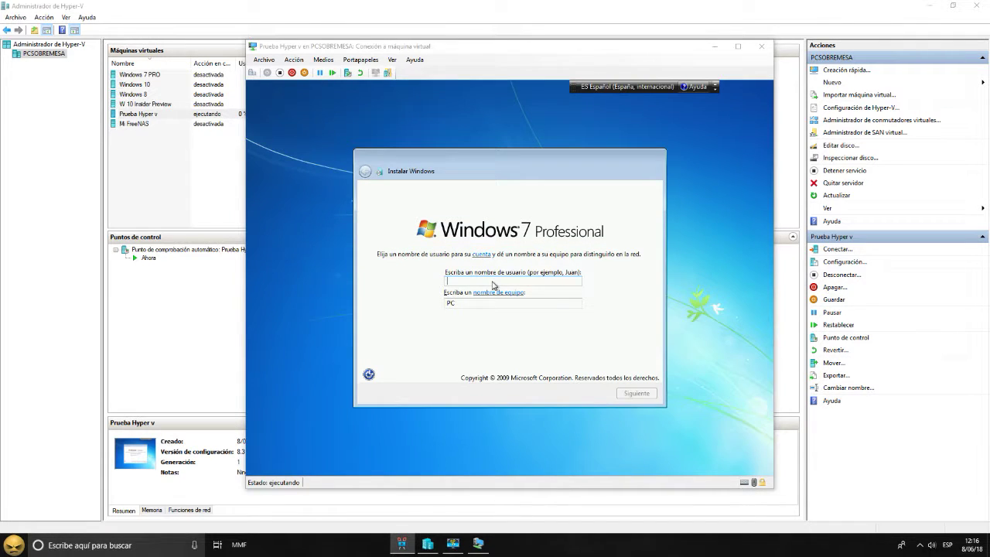
Step: Enter Pruebas PC as the Windows 7 user name and complete the remaining setup pages to reach the desktop
{"action": "left_click", "coordinate": [492, 282]}
{"action": "type", "text": "Pruebas PC"}
{"action": "left_click", "coordinate": [638, 393]}
{"action": "left_click", "coordinate": [580, 395]}
{"action": "left_click", "coordinate": [437, 284]}
{"action": "left_click", "coordinate": [579, 394]}
{"action": "left_click", "coordinate": [433, 246]}
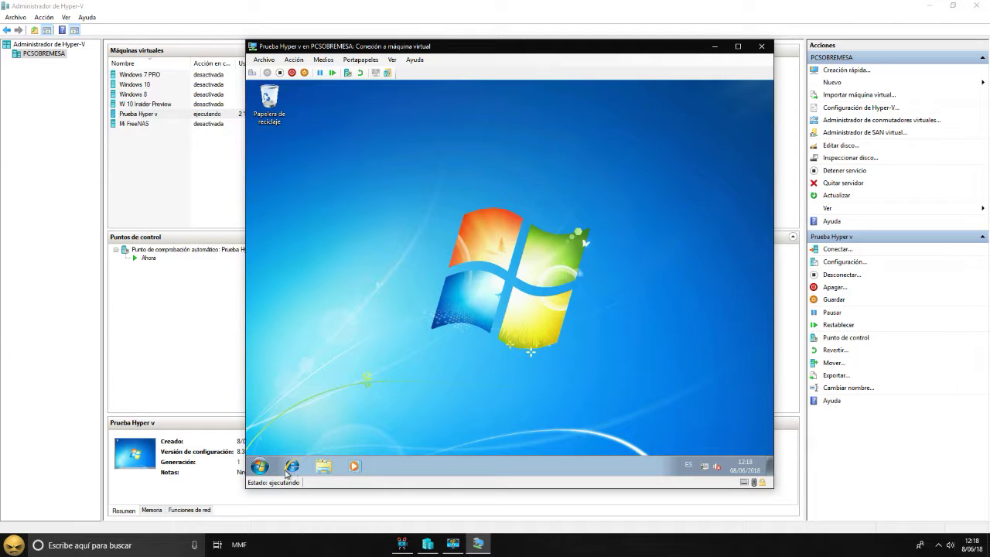
Step: Launch Internet Explorer in the Windows 7 virtual machine, postpone its initial configuration and close the extra Microsoft support tab
{"action": "left_click", "coordinate": [293, 466]}
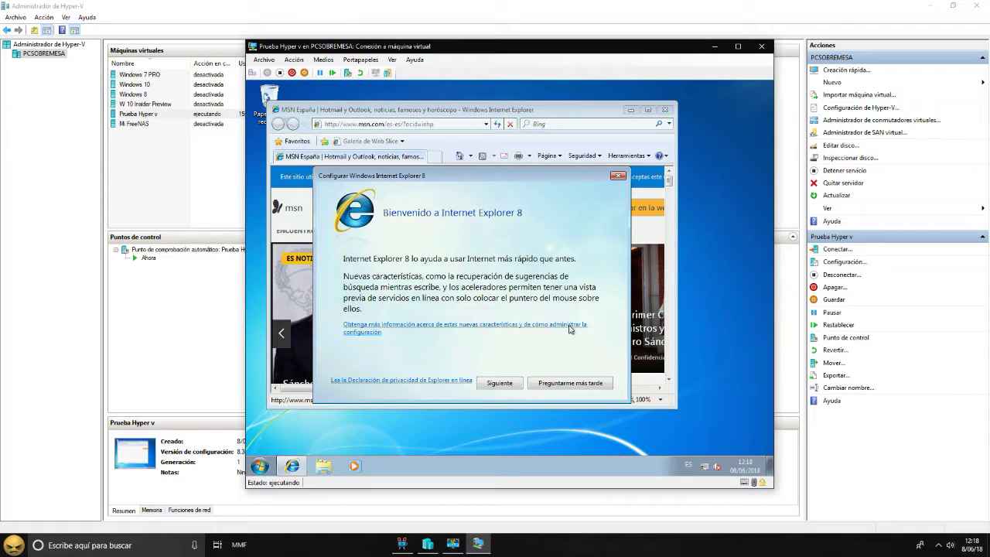
{"action": "left_click", "coordinate": [571, 383]}
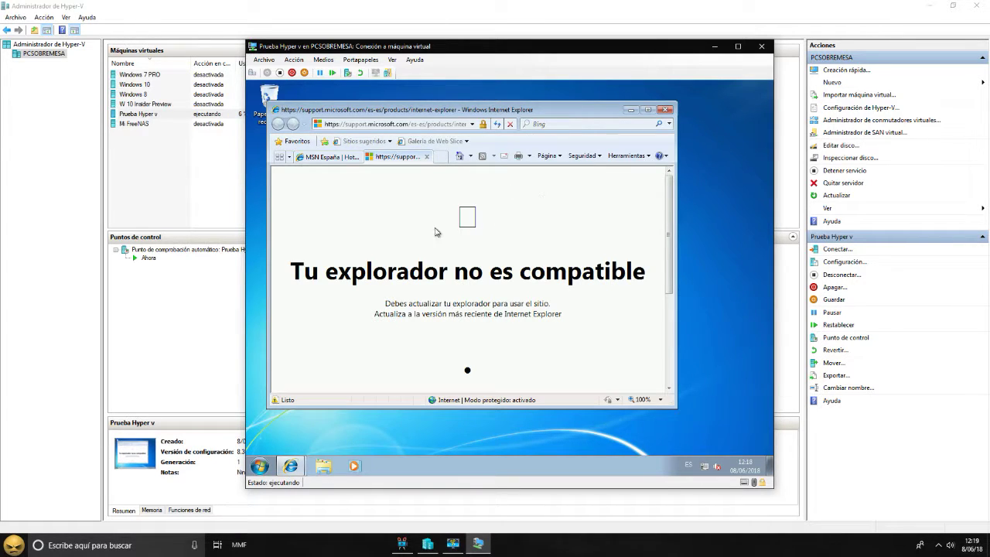
{"action": "left_click", "coordinate": [426, 156]}
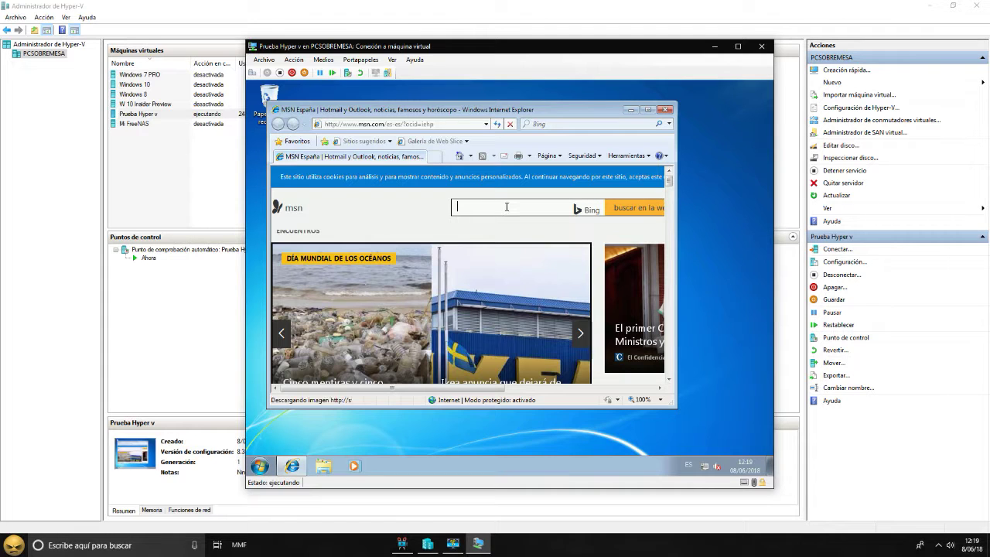
Step: Test internet access by searching for youtube and looking through the YouTube page, and close both browser windows
{"action": "type", "text": "youtube"}
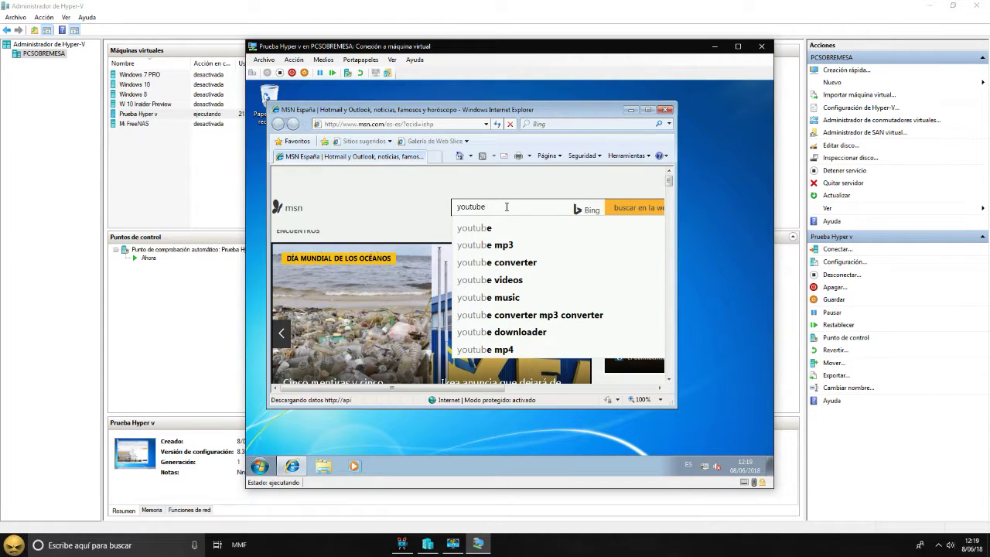
{"action": "key", "text": "Return"}
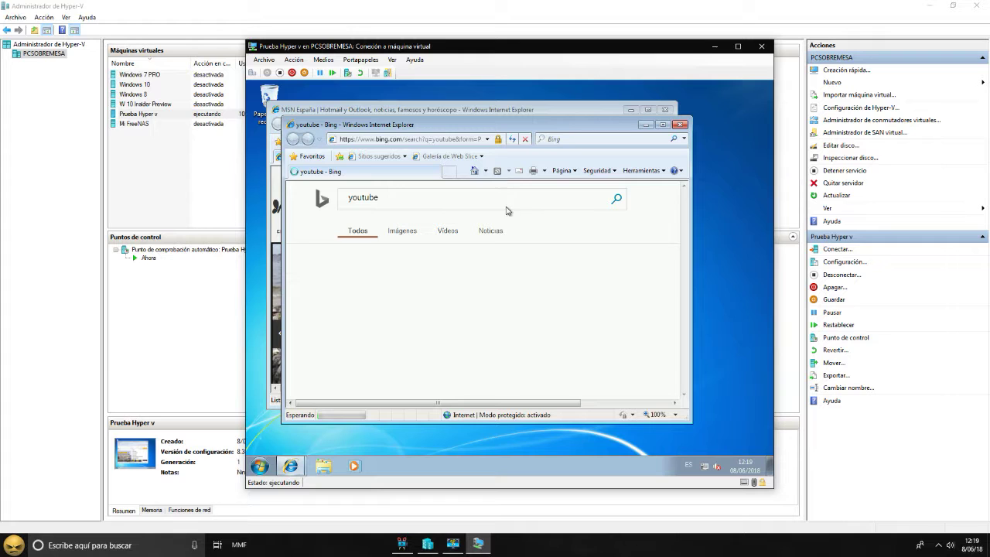
{"action": "left_click", "coordinate": [368, 313]}
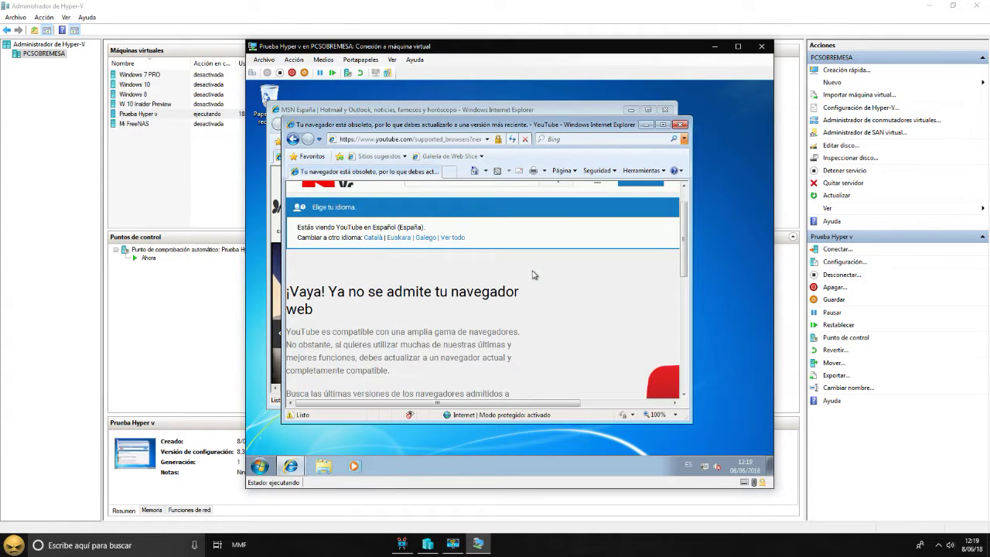
{"action": "scroll", "coordinate": [532, 309], "scroll_direction": "down", "scroll_amount": 6}
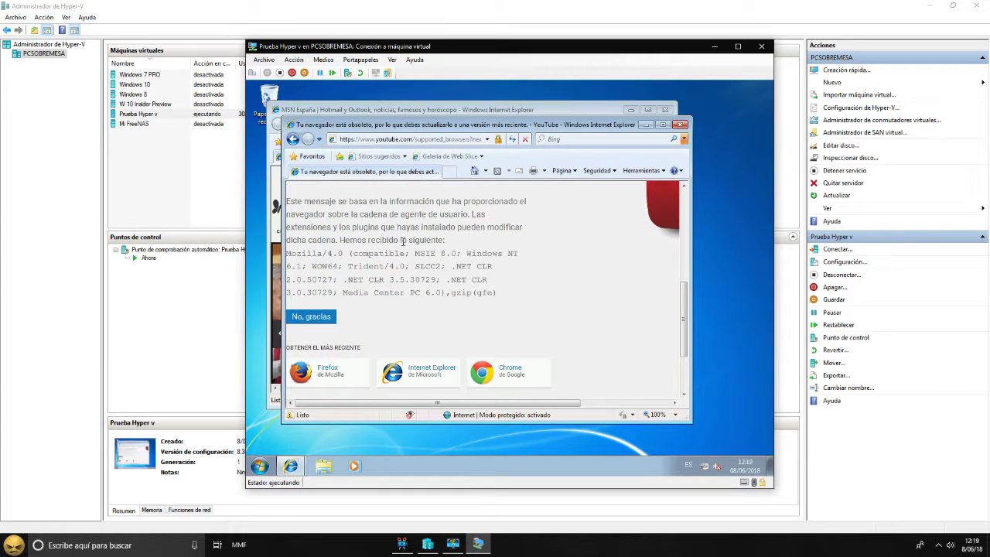
{"action": "scroll", "coordinate": [396, 244], "scroll_direction": "down", "scroll_amount": 3}
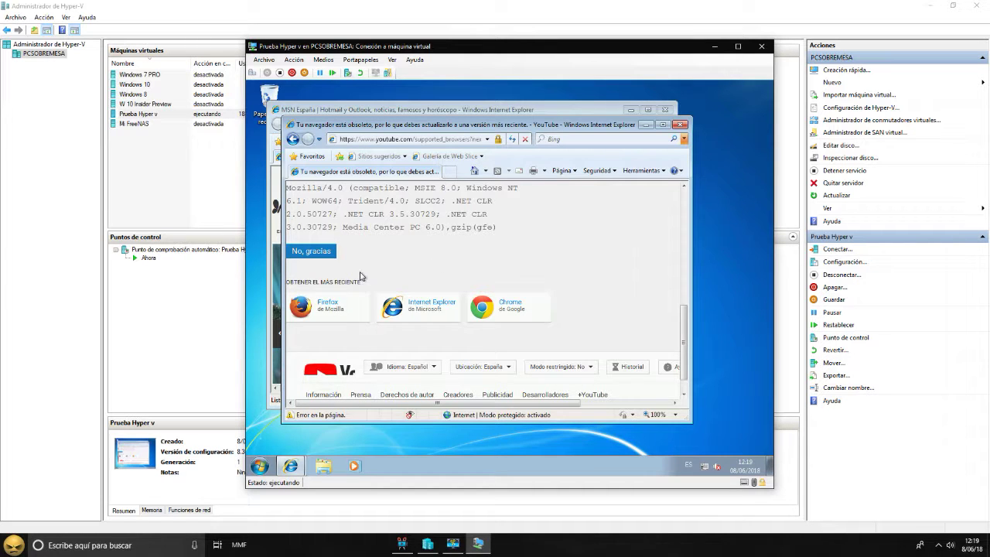
{"action": "left_click", "coordinate": [679, 124]}
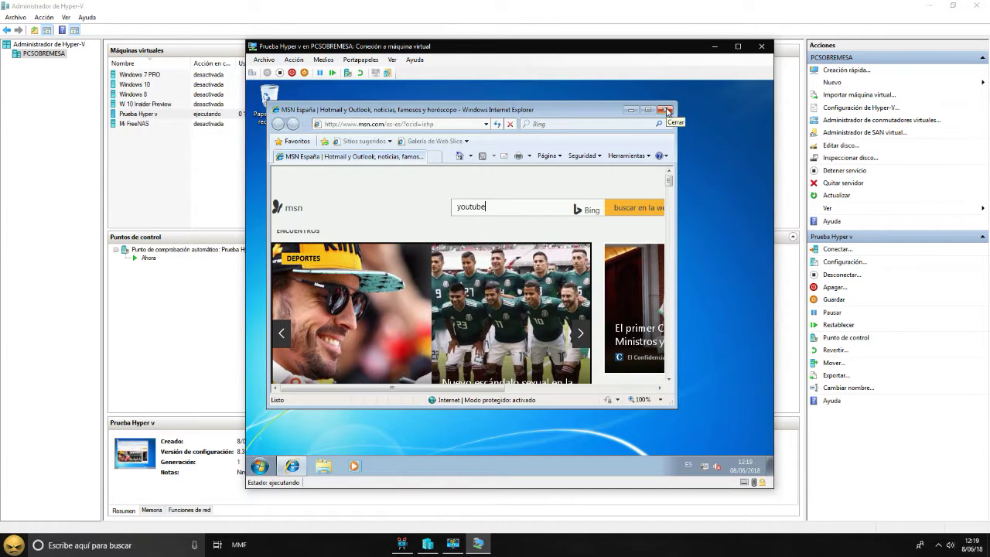
{"action": "left_click", "coordinate": [669, 109]}
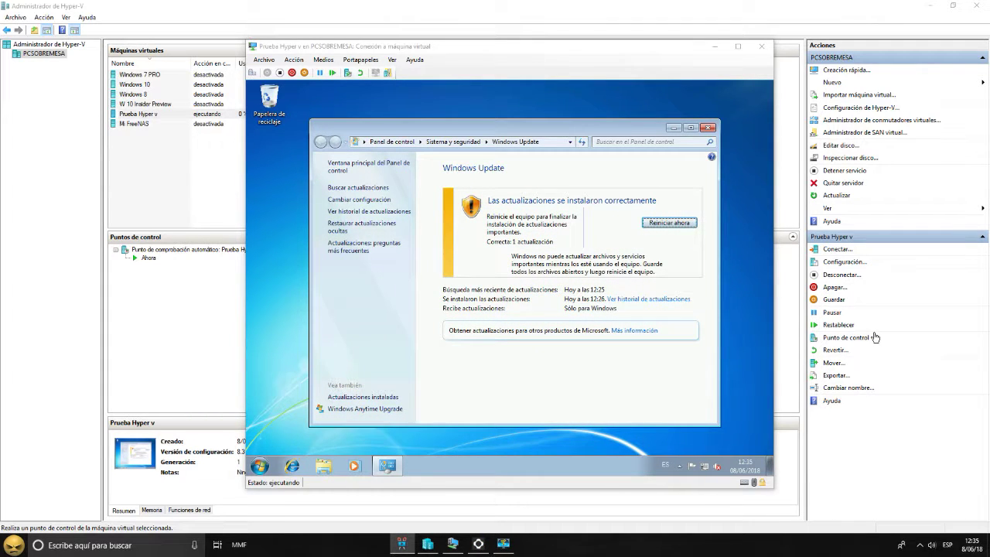
Step: Minimize the Prueba Hyper v window, connect to and start the Windows 10 virtual machine, and briefly view it in full screen
{"action": "left_click", "coordinate": [714, 44]}
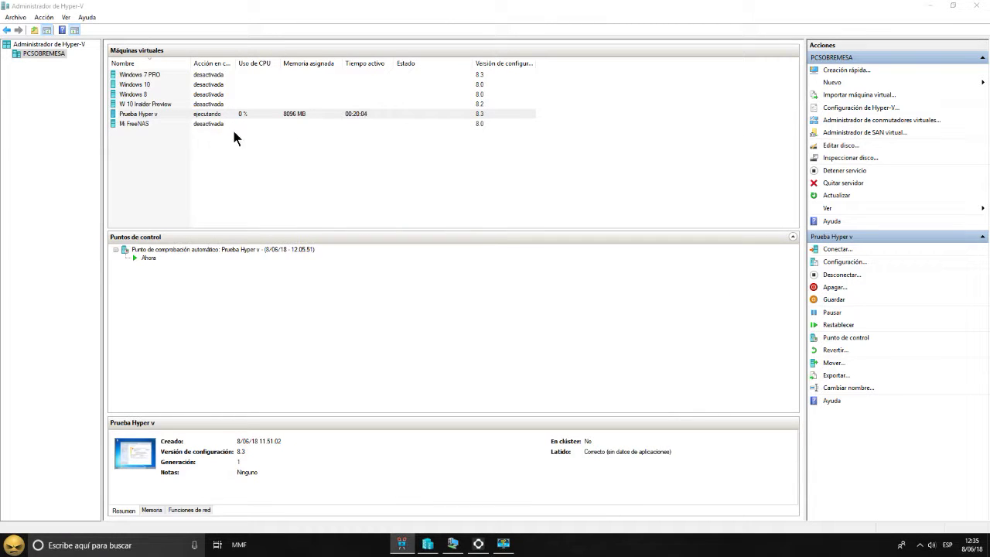
{"action": "left_click", "coordinate": [135, 86]}
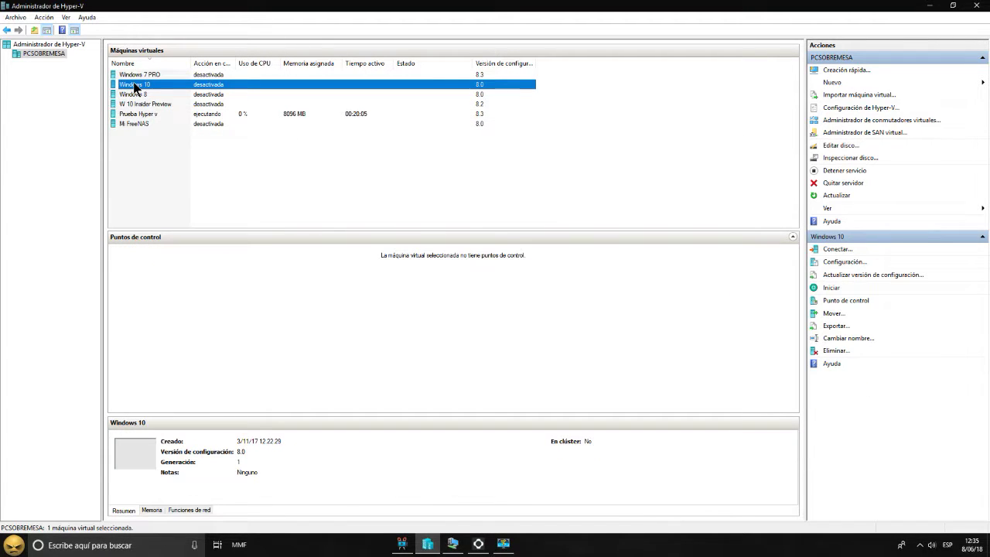
{"action": "right_click", "coordinate": [135, 86]}
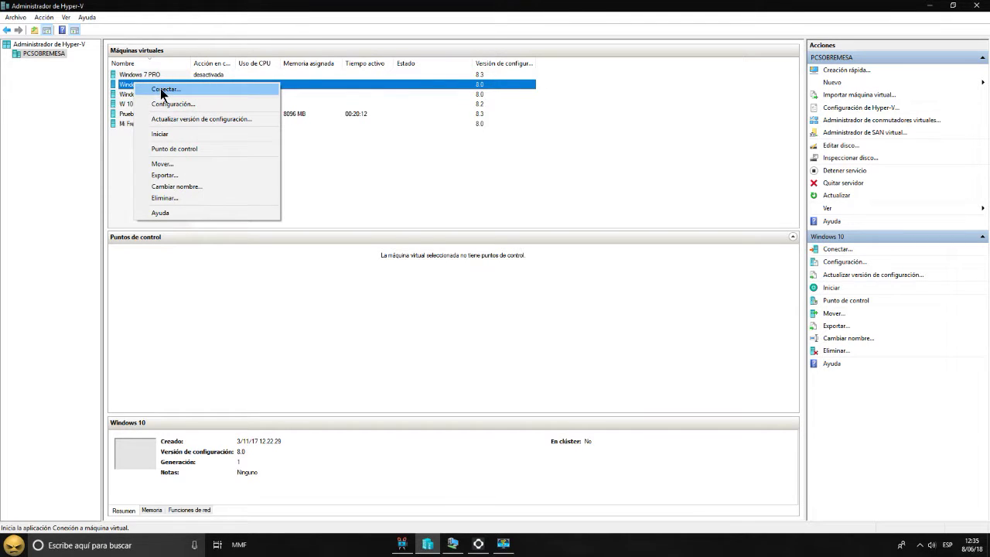
{"action": "left_click", "coordinate": [164, 89]}
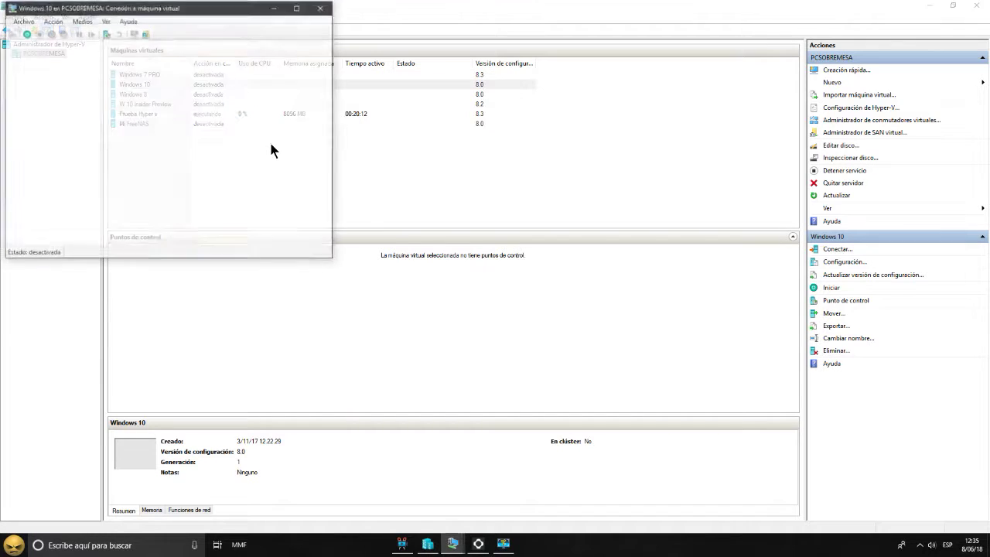
{"action": "left_click", "coordinate": [177, 158]}
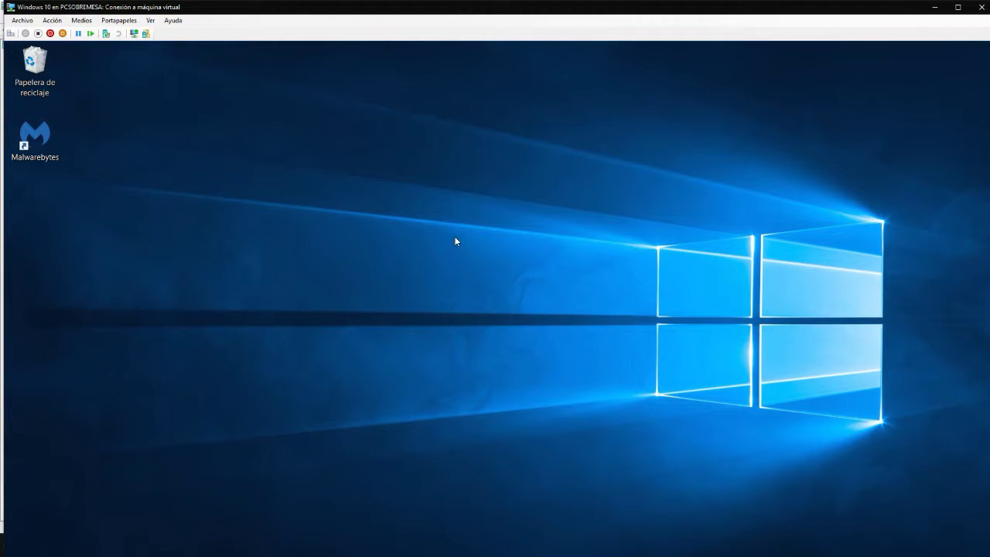
{"action": "left_click", "coordinate": [958, 9]}
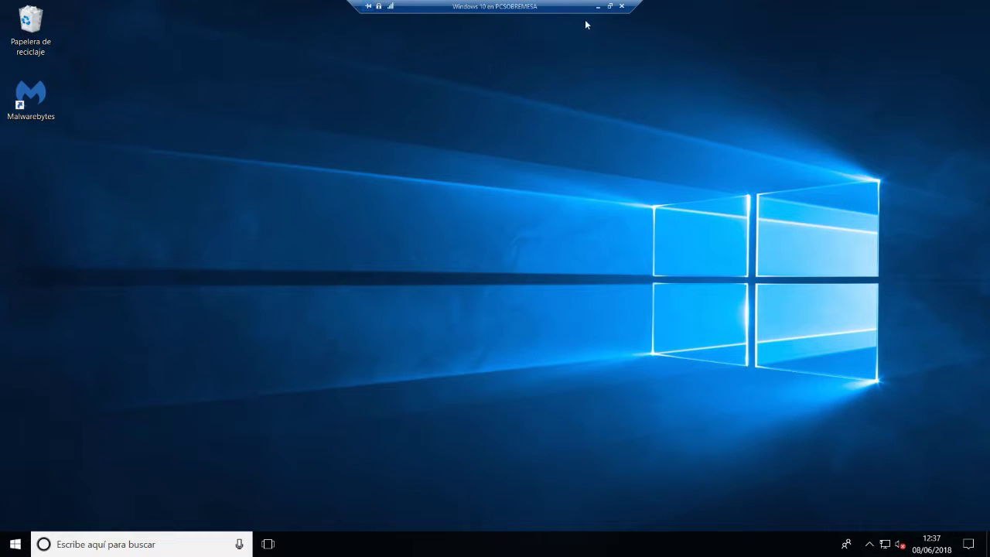
{"action": "left_click", "coordinate": [610, 6]}
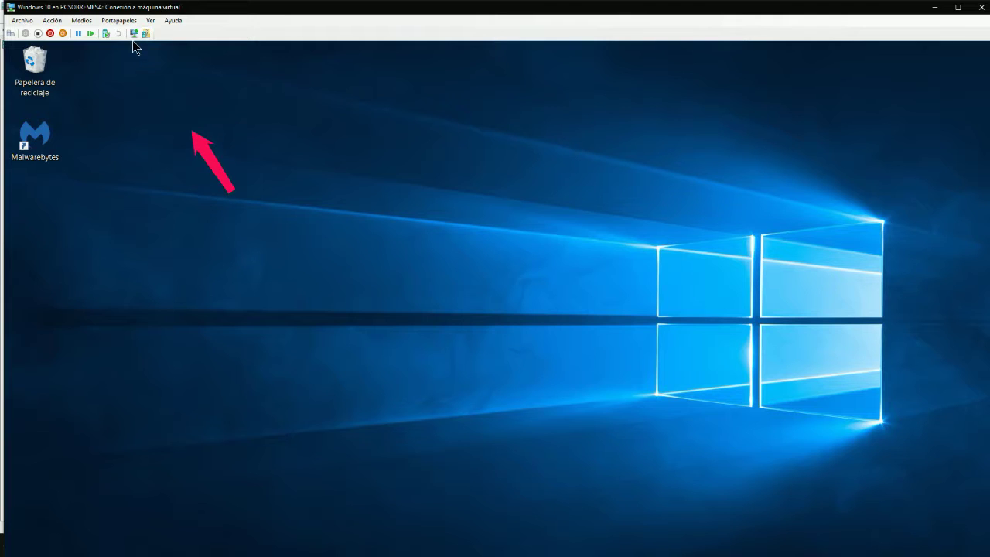
Step: Connect an enhanced session to Windows 10 at 1366 por 768 píxeles, with remote audio set to Reproducir en este equipo and No grabar
{"action": "left_click", "coordinate": [133, 34]}
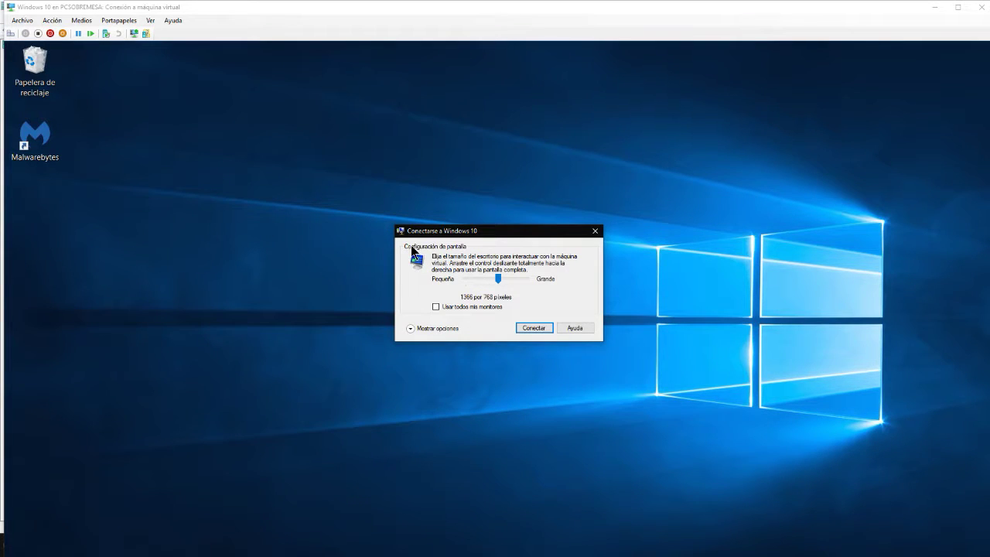
{"action": "left_click", "coordinate": [410, 328]}
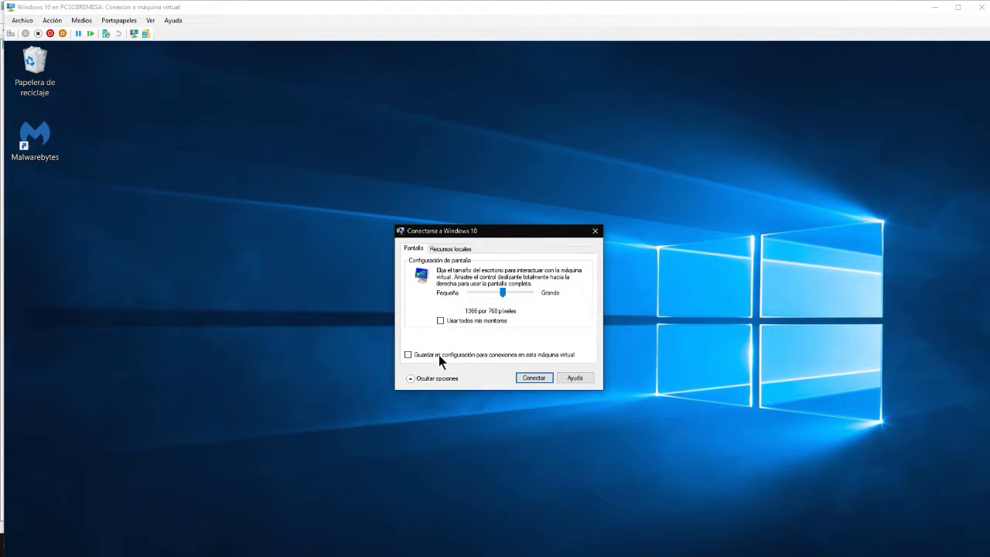
{"action": "left_click", "coordinate": [449, 248]}
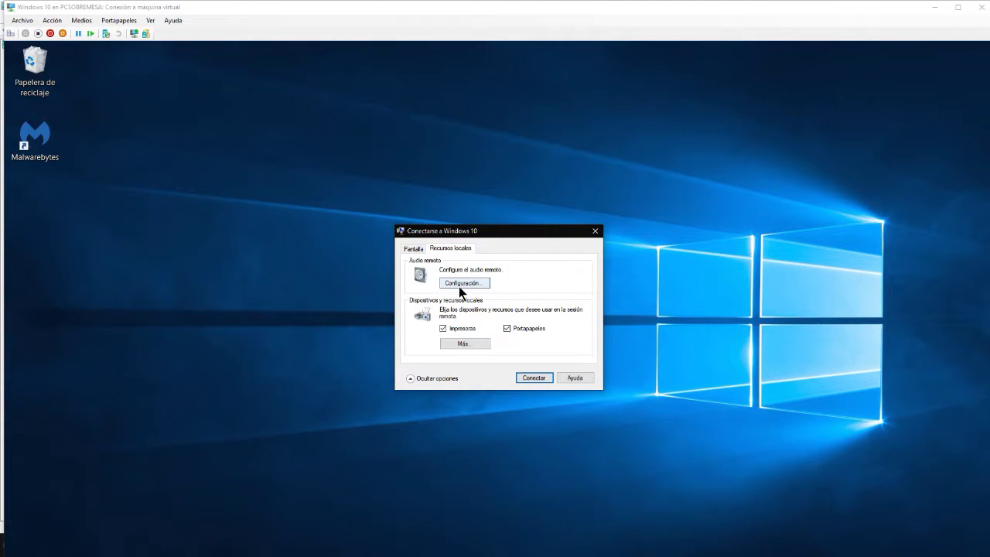
{"action": "left_click", "coordinate": [462, 281]}
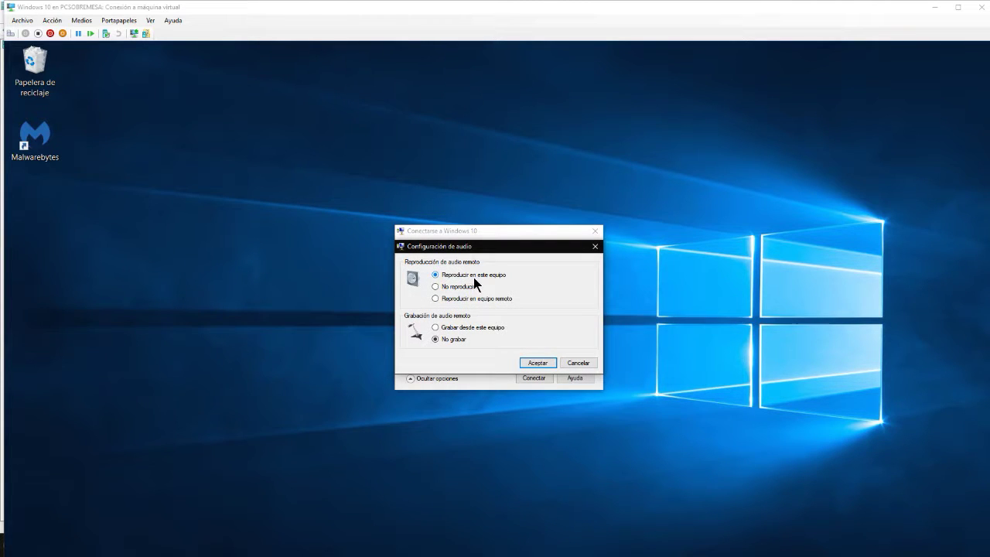
{"action": "left_click", "coordinate": [535, 362]}
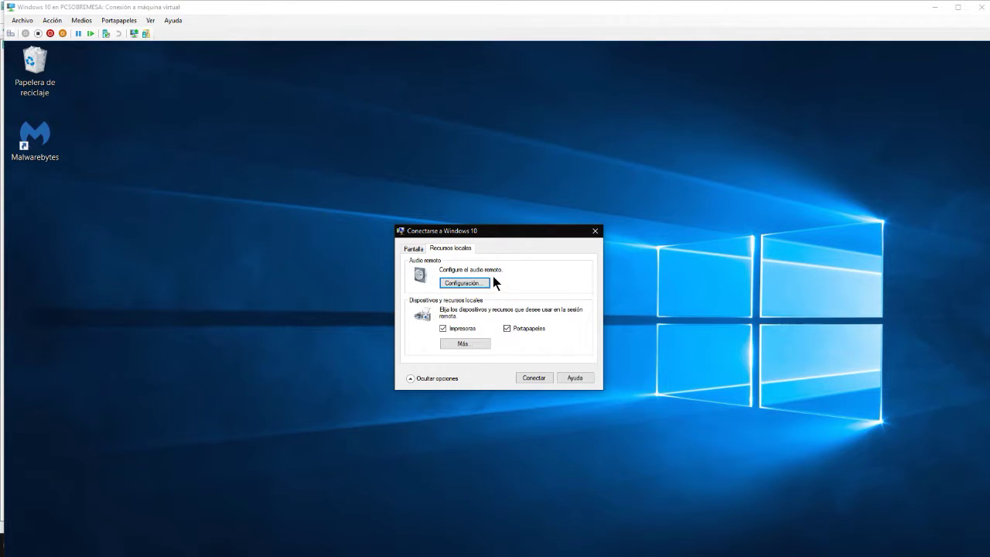
{"action": "left_click", "coordinate": [533, 377]}
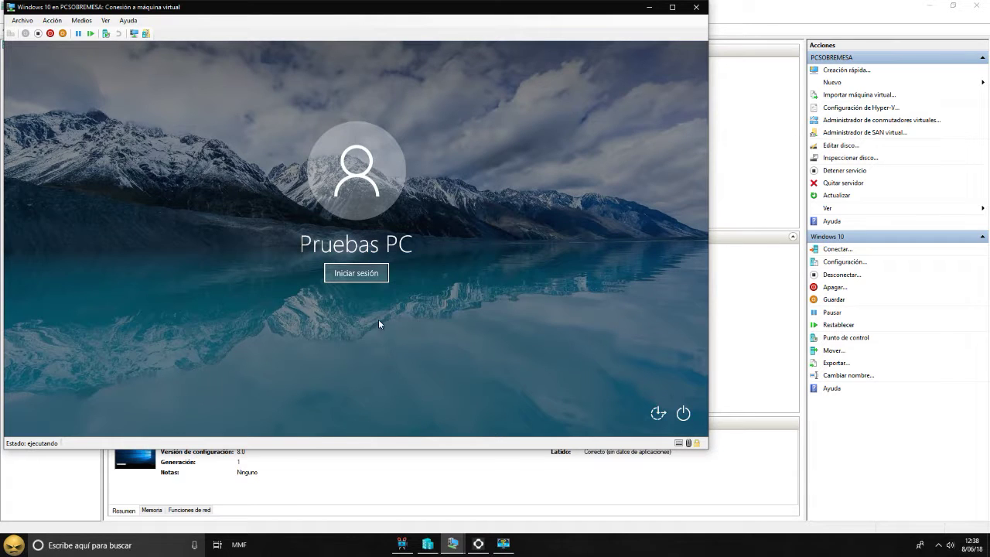
Step: Sign in to Windows 10 in full screen and dismiss the IObit Uninstaller 7 update offer, cancelling its installation
{"action": "left_click", "coordinate": [356, 273]}
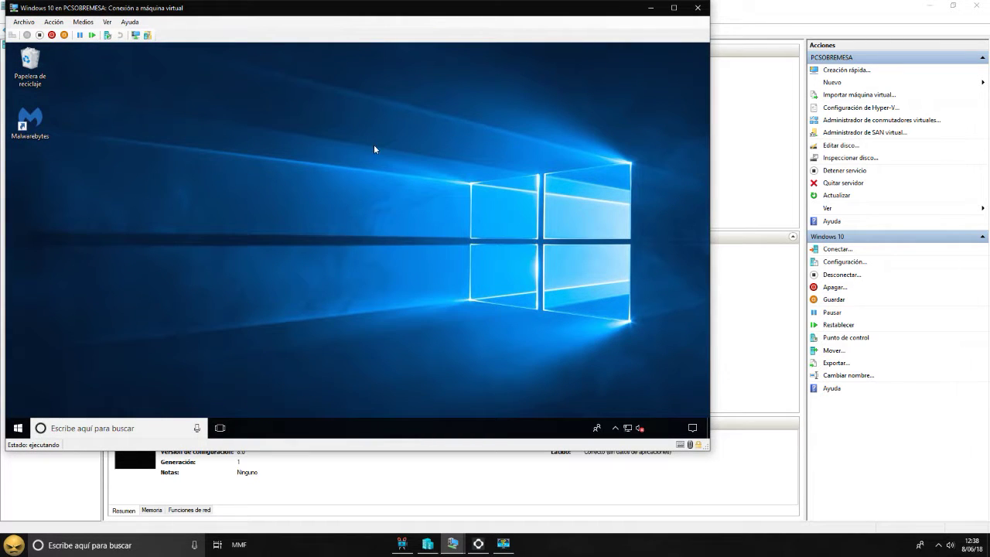
{"action": "left_click", "coordinate": [674, 8]}
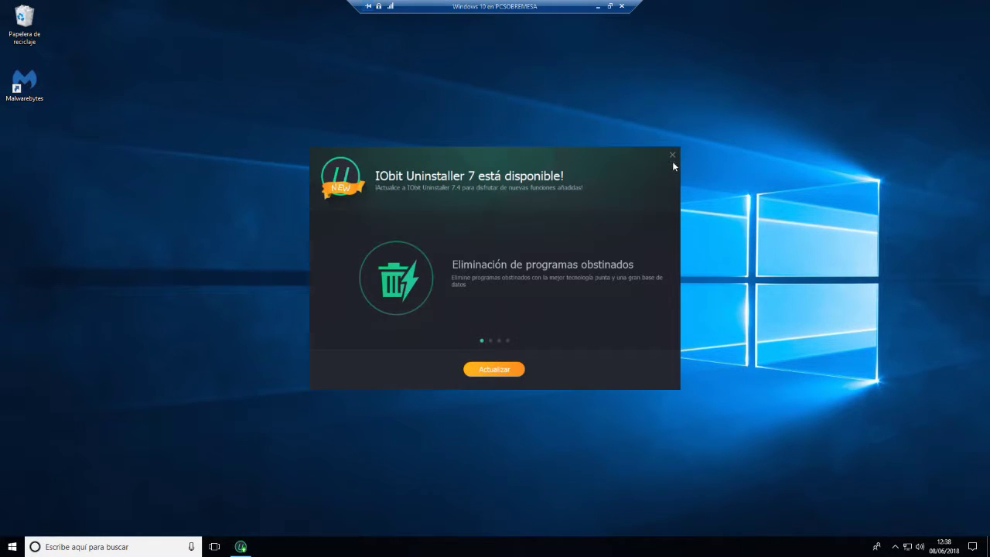
{"action": "left_click", "coordinate": [672, 153]}
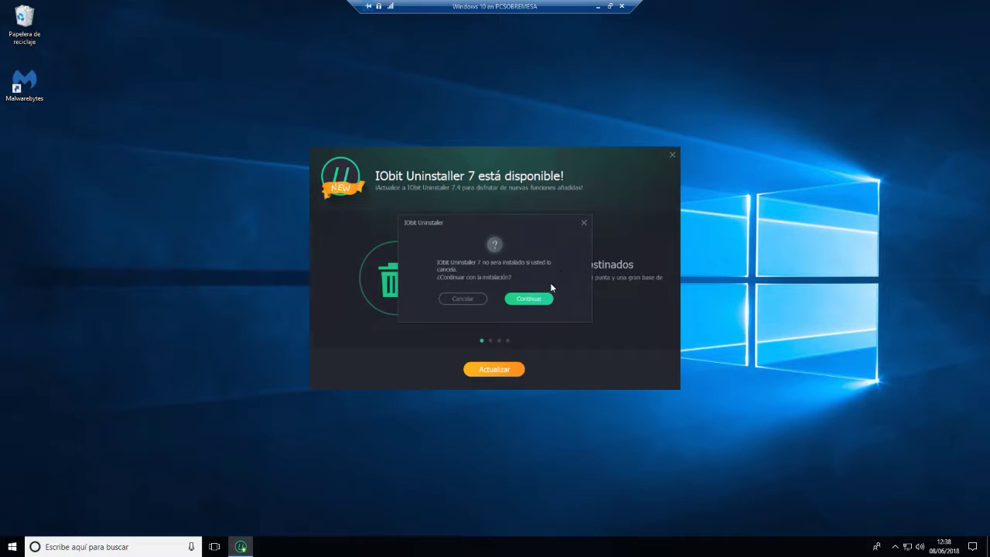
{"action": "left_click", "coordinate": [461, 299]}
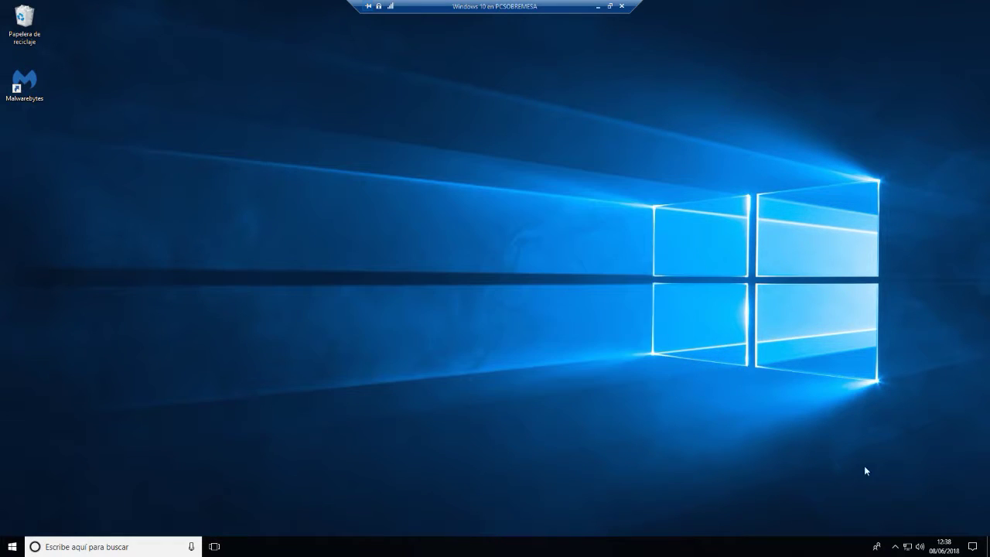
Step: Lower the Audio remoto volume in the Windows 10 virtual machine to 59
{"action": "left_click", "coordinate": [920, 550]}
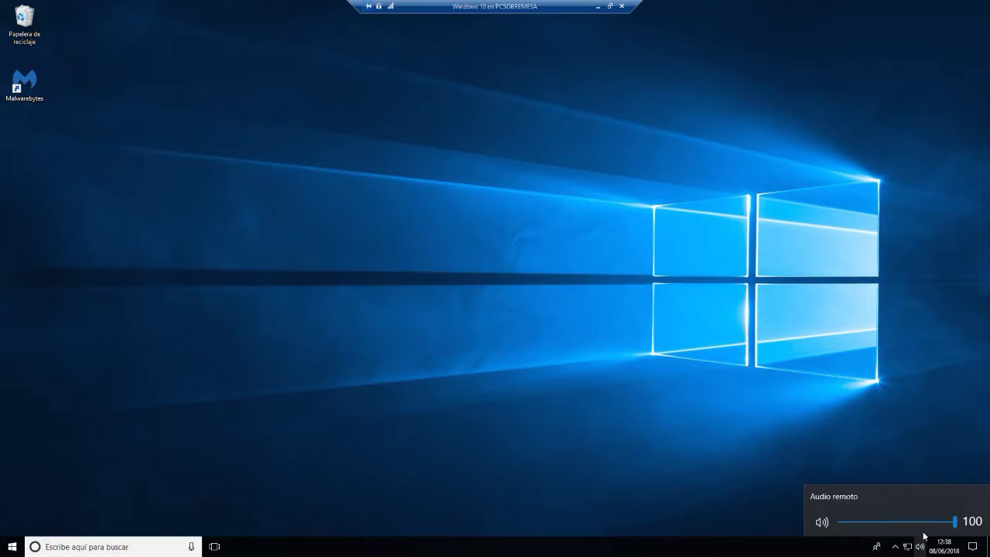
{"action": "mouse_move", "coordinate": [954, 523]}
{"action": "left_mouse_down"}
{"action": "mouse_move", "coordinate": [928, 523]}
{"action": "mouse_move", "coordinate": [942, 524]}
{"action": "left_mouse_up"}
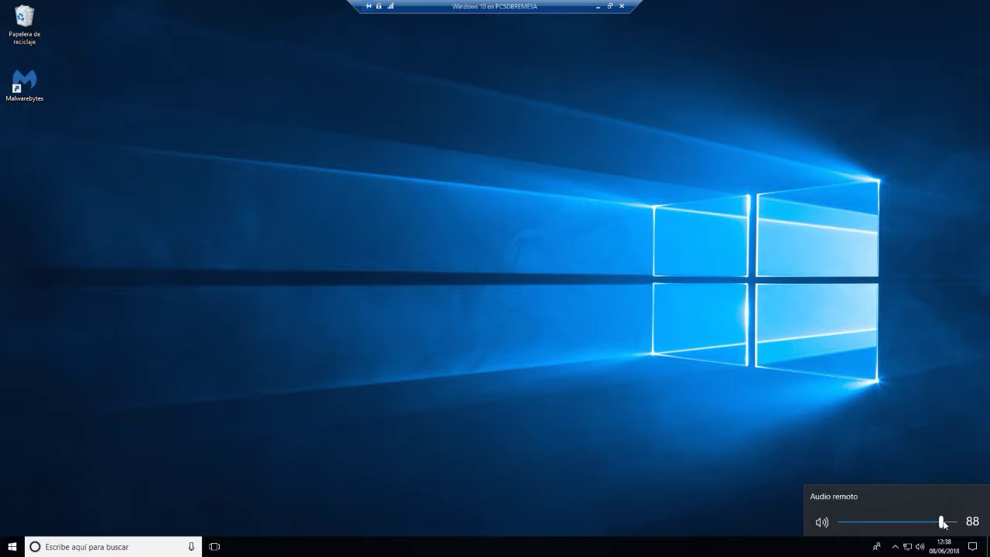
{"action": "left_click", "coordinate": [910, 526]}
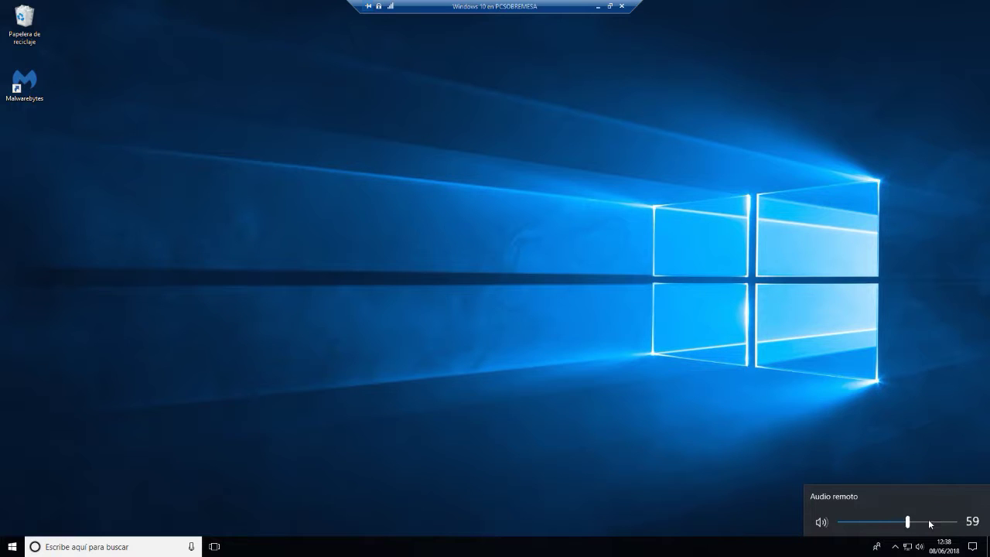
{"action": "left_click", "coordinate": [893, 379]}
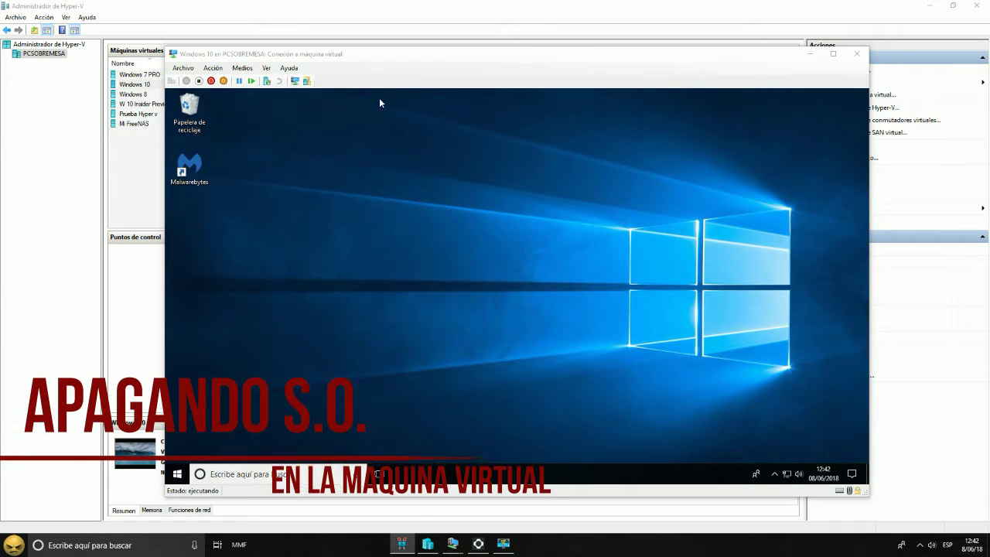
Step: Shut down the Windows 10 virtual machine, confirming the shutdown, and close its connection window
{"action": "left_click", "coordinate": [199, 82]}
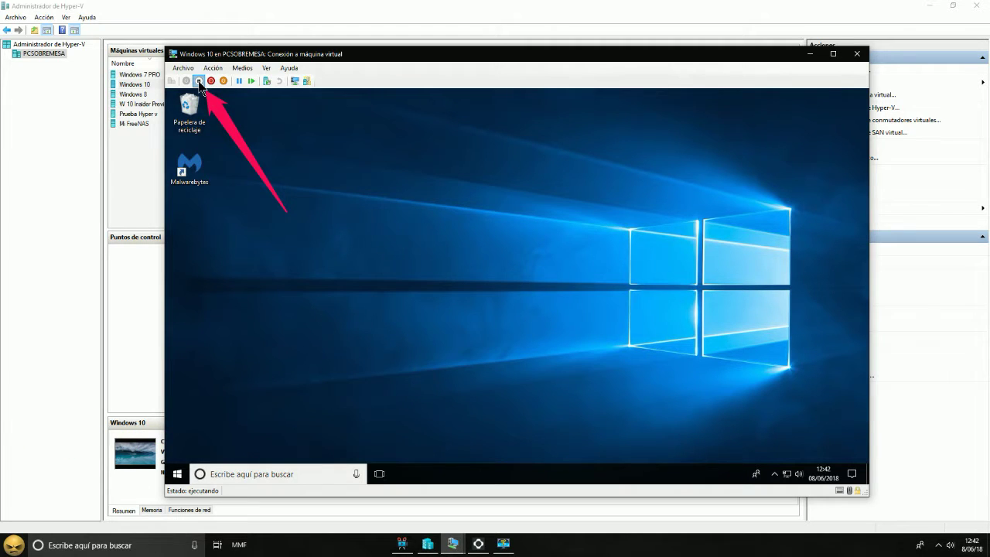
{"action": "left_click", "coordinate": [519, 293]}
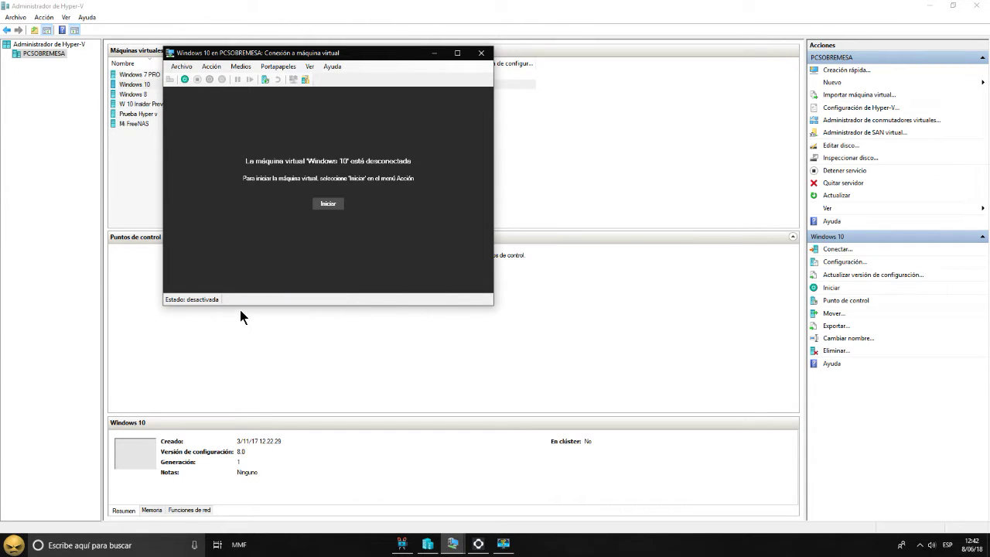
{"action": "left_click", "coordinate": [481, 52]}
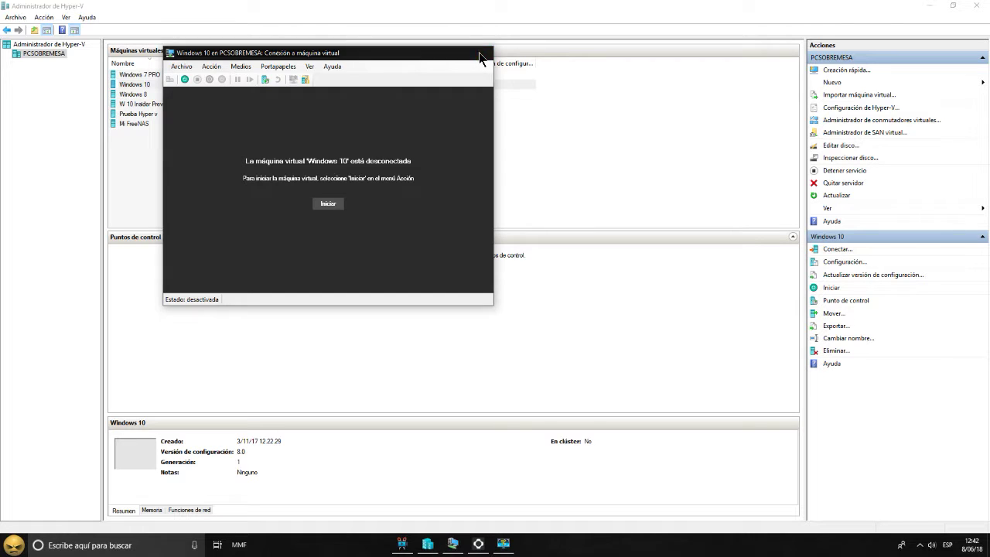
{"action": "left_click", "coordinate": [977, 11]}
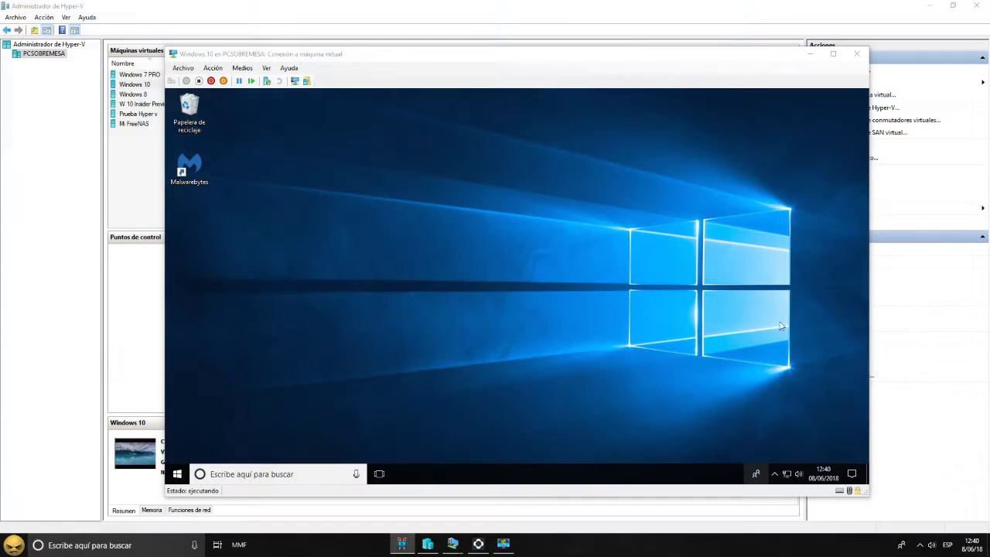
Step: Activate the connection window of the running Windows 10 virtual machine
{"action": "left_click", "coordinate": [574, 54]}
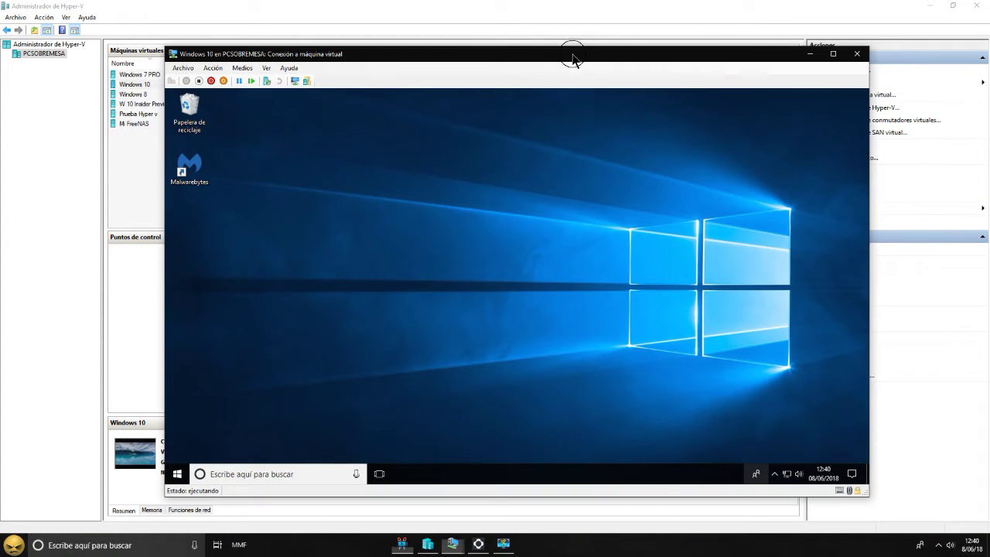